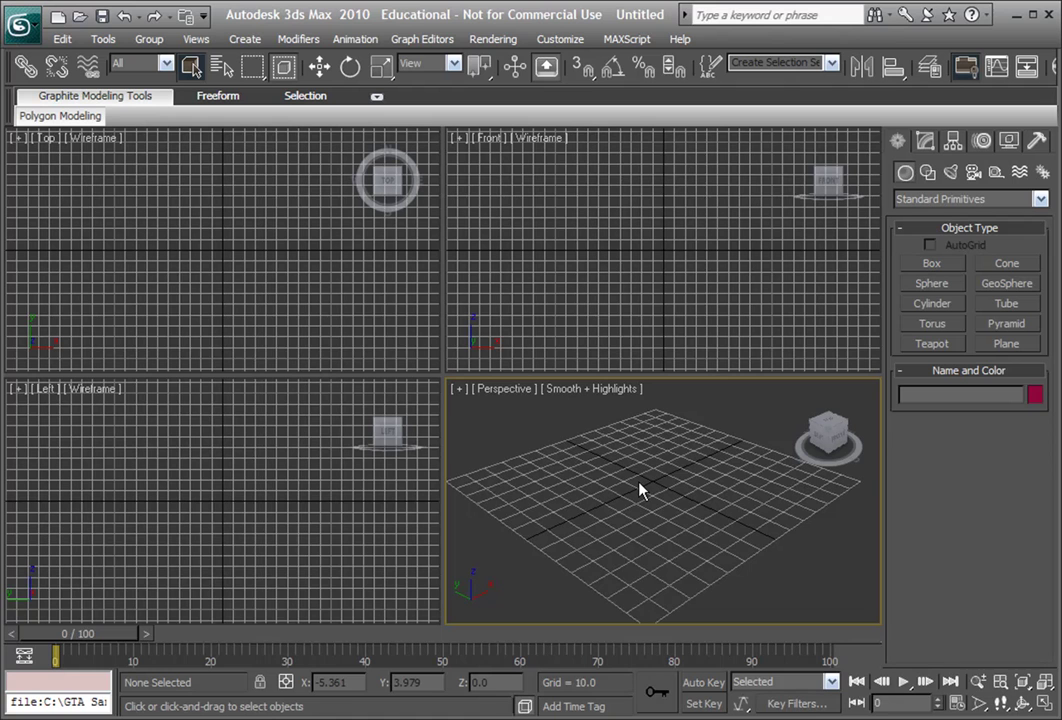
Open the GTA DFF IO utility from Kam's GTA Scripts and start a DFF import with tga images.
scroll(640, 490, "up", 4)
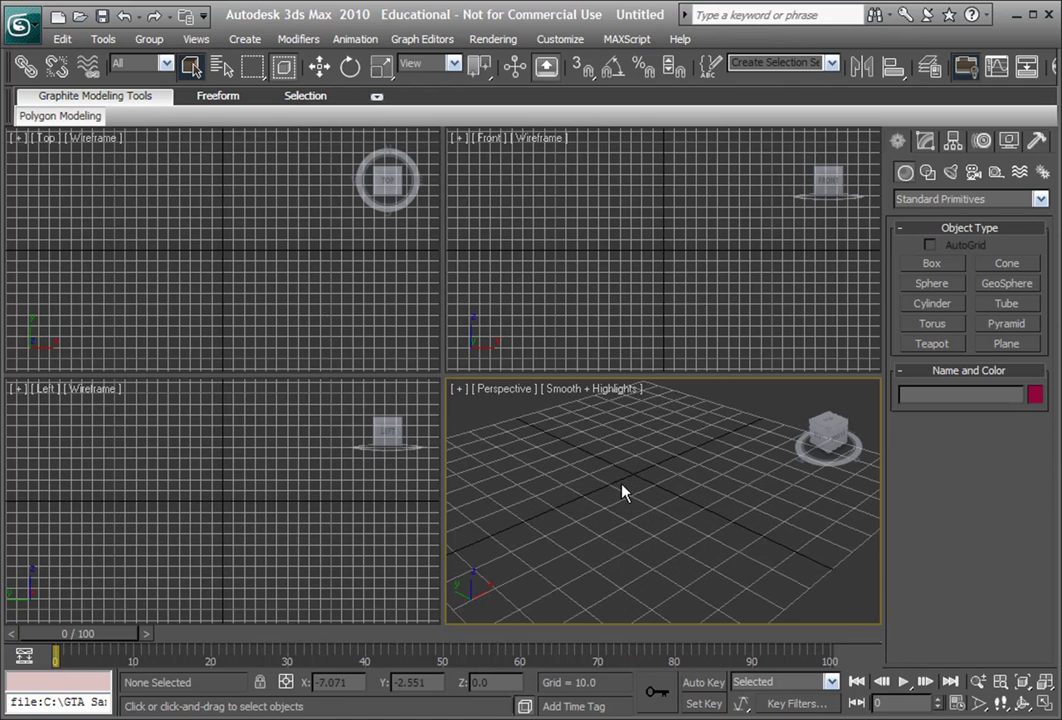
scroll(627, 495, "down", 3)
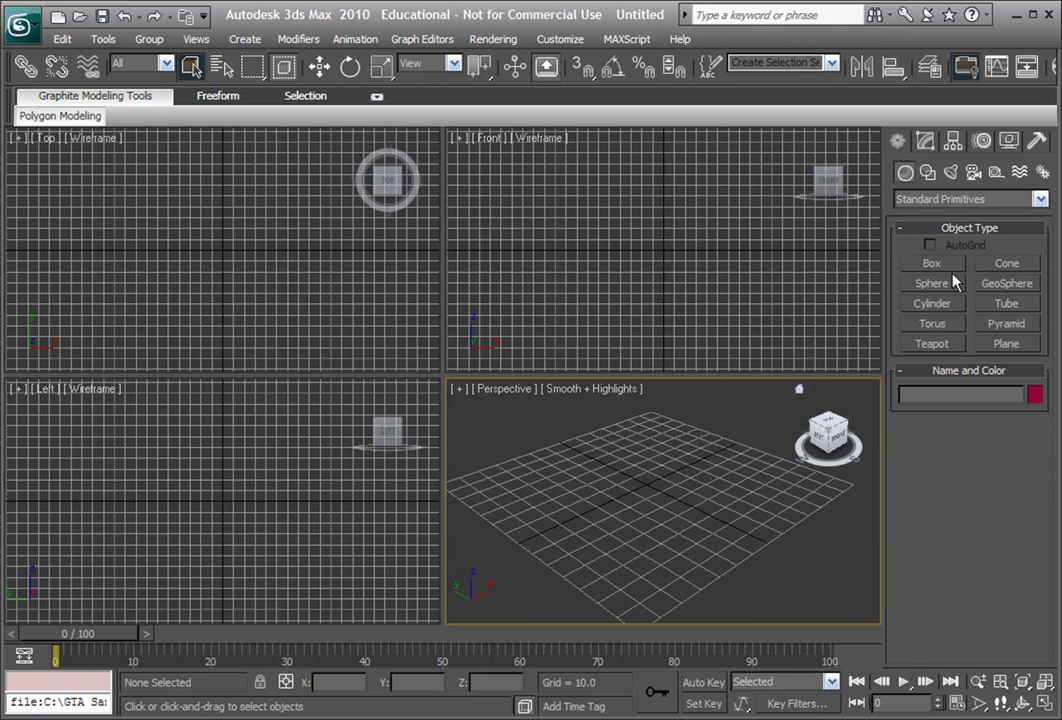
left_click(1038, 141)
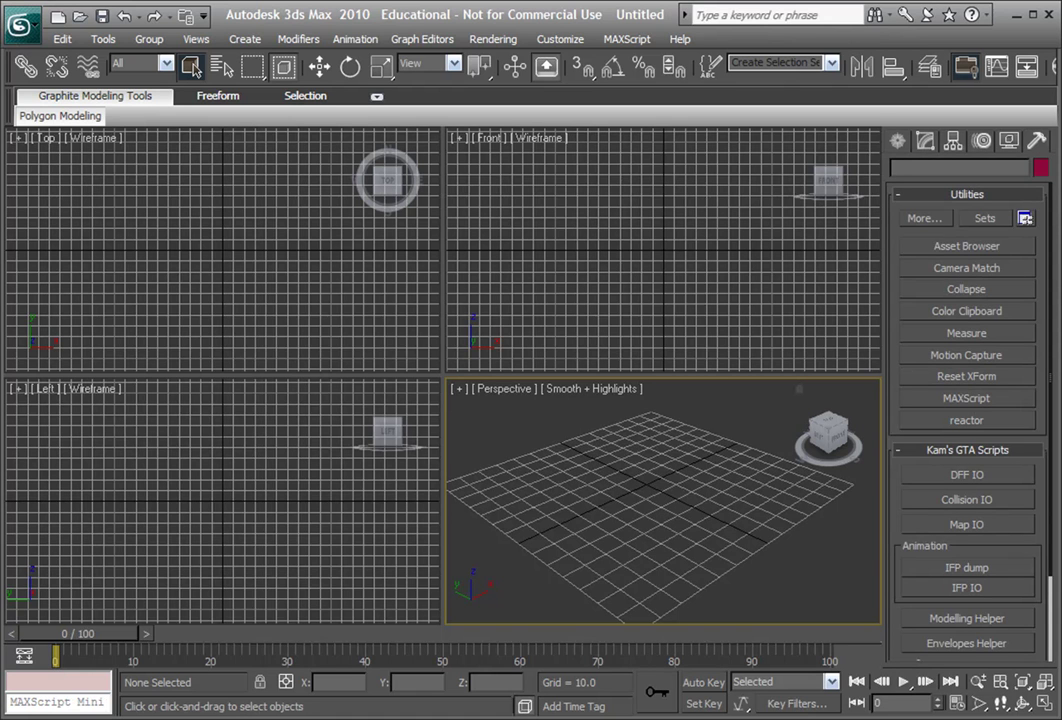
left_click_drag(537, 188, 416, 140)
left_click(430, 180)
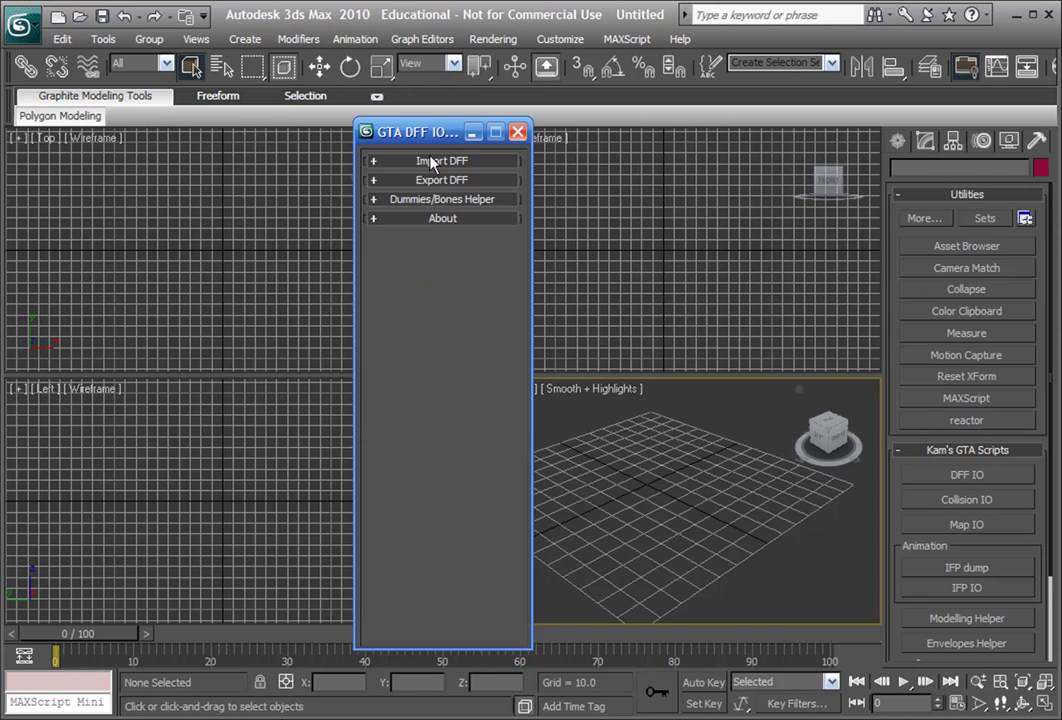
left_click(427, 161)
left_click(450, 306)
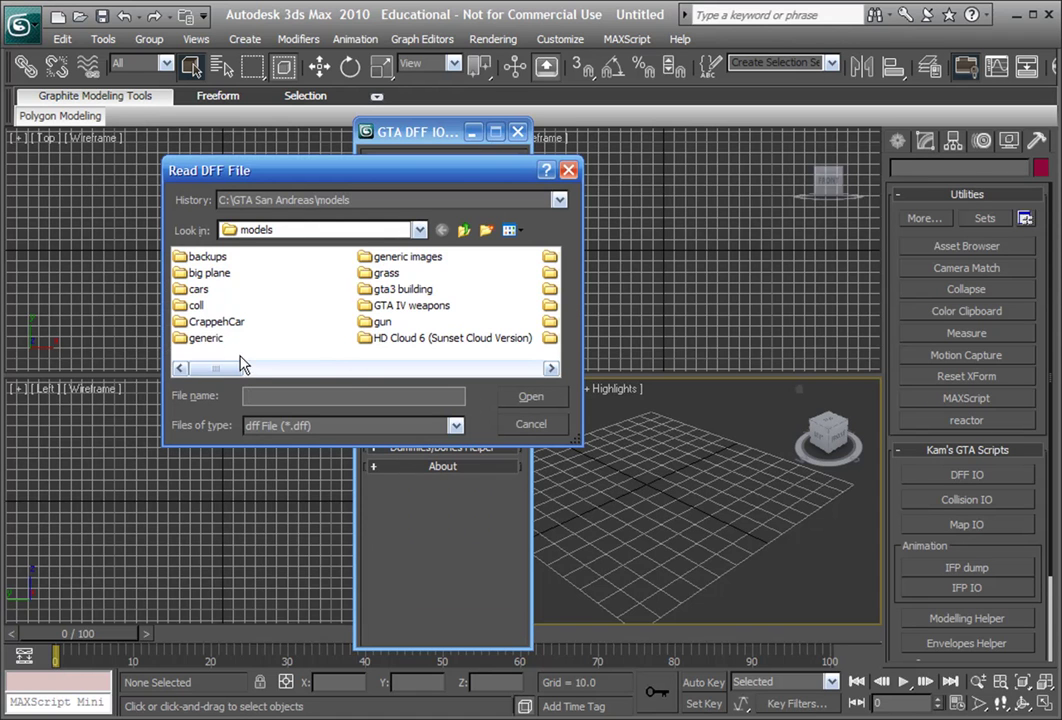
Import hustler.dff from the GTA San Andreas models folder and close the GTA DFF IO window.
left_click_drag(213, 368, 345, 368)
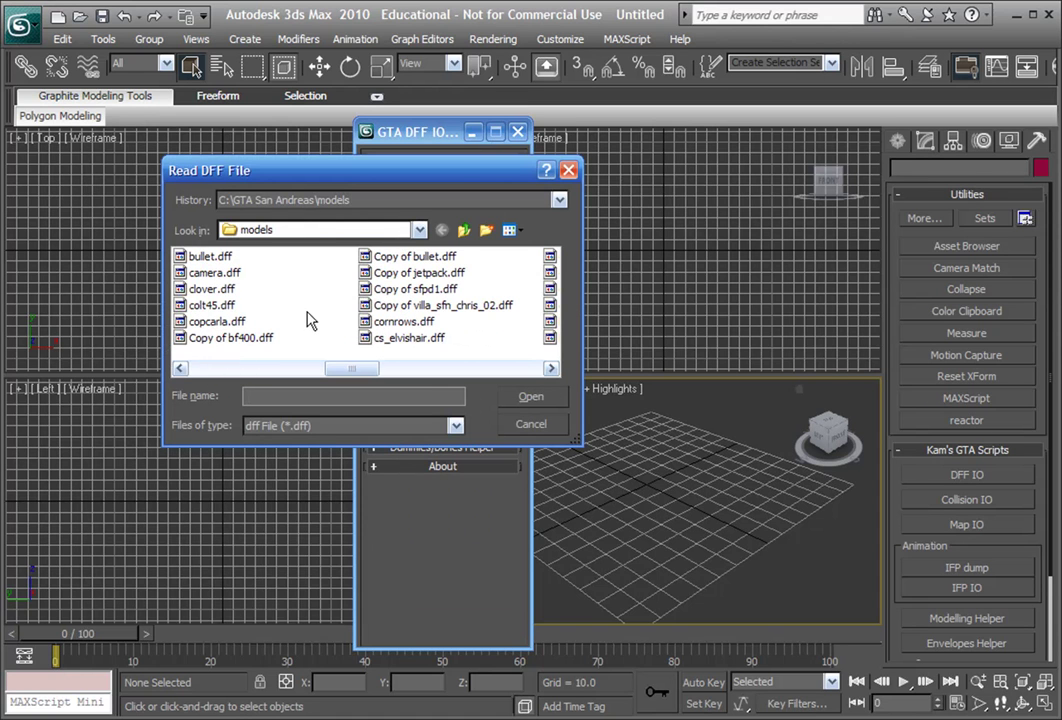
key("h")
key("h")
key("h")
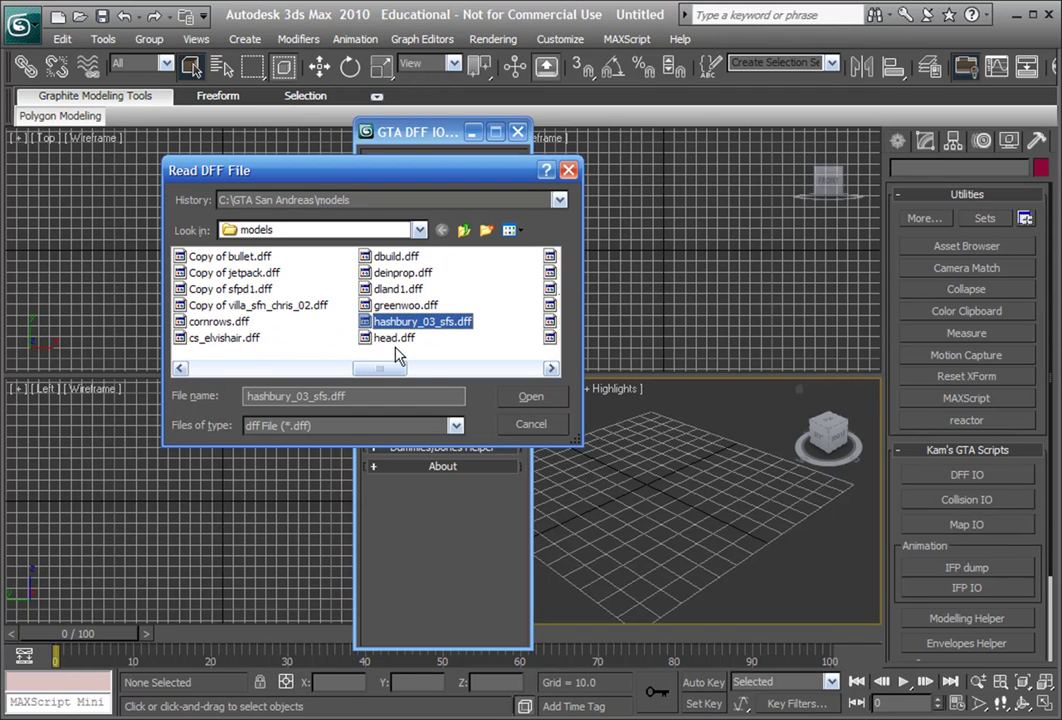
key("h")
key("h")
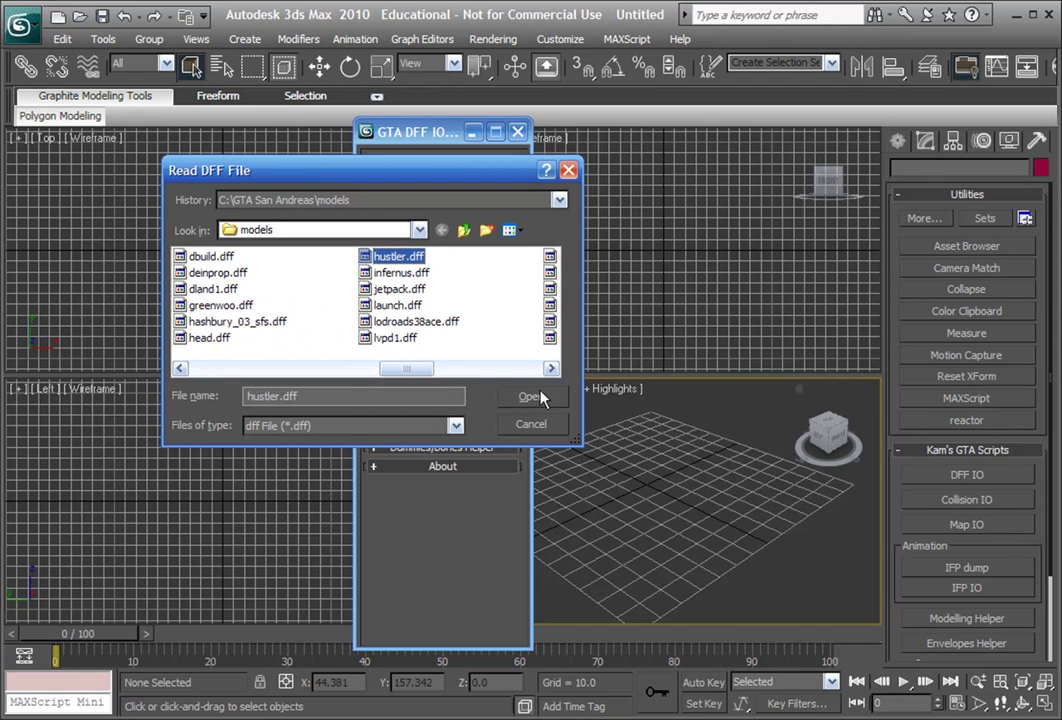
key("Return")
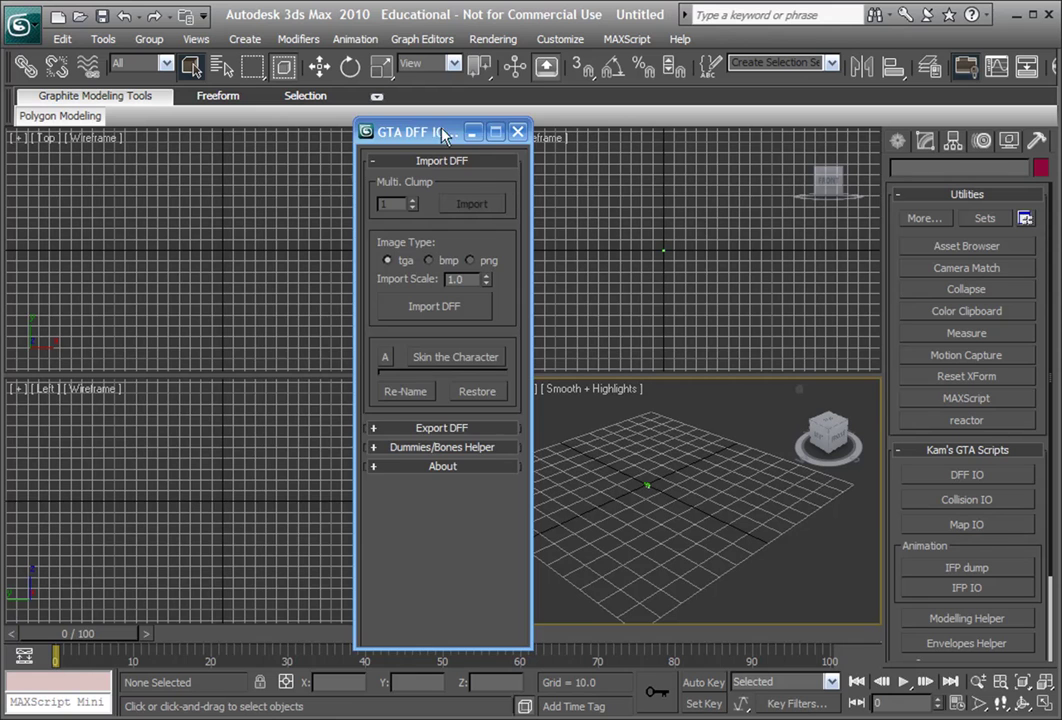
left_click_drag(444, 135, 283, 131)
left_click(357, 131)
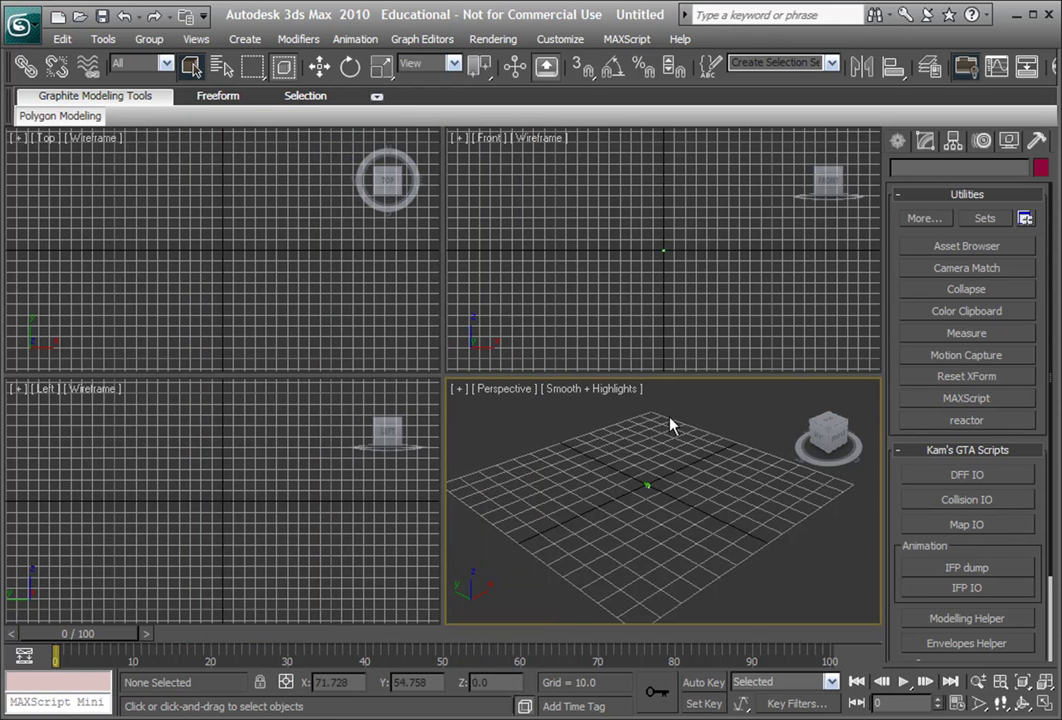
Select all parts of the imported car and isolate the selection.
scroll(609, 502, "up", 5)
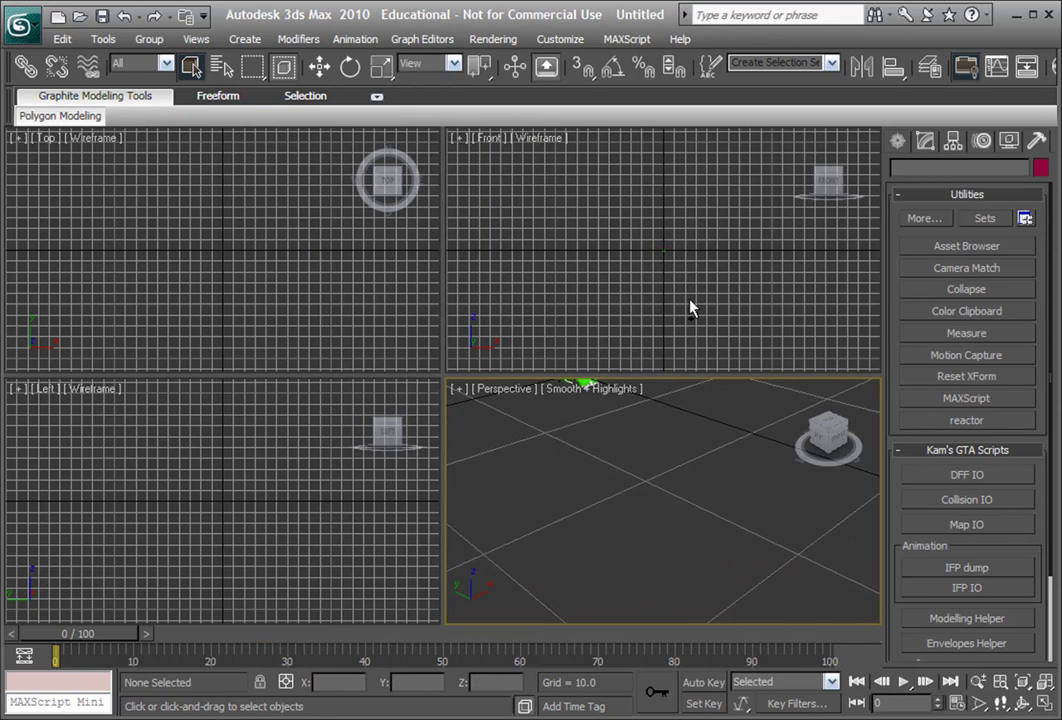
middle_click_drag(644, 474, 683, 590)
scroll(683, 590, "up", 6)
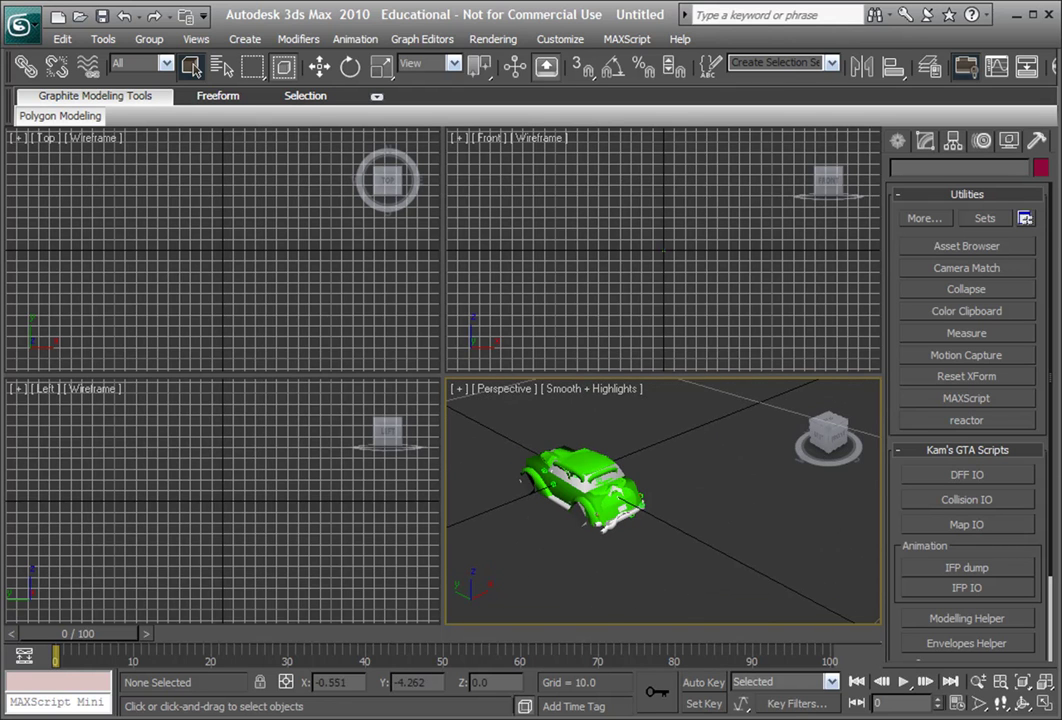
middle_click_drag(657, 526, 740, 572)
scroll(604, 566, "down", 5)
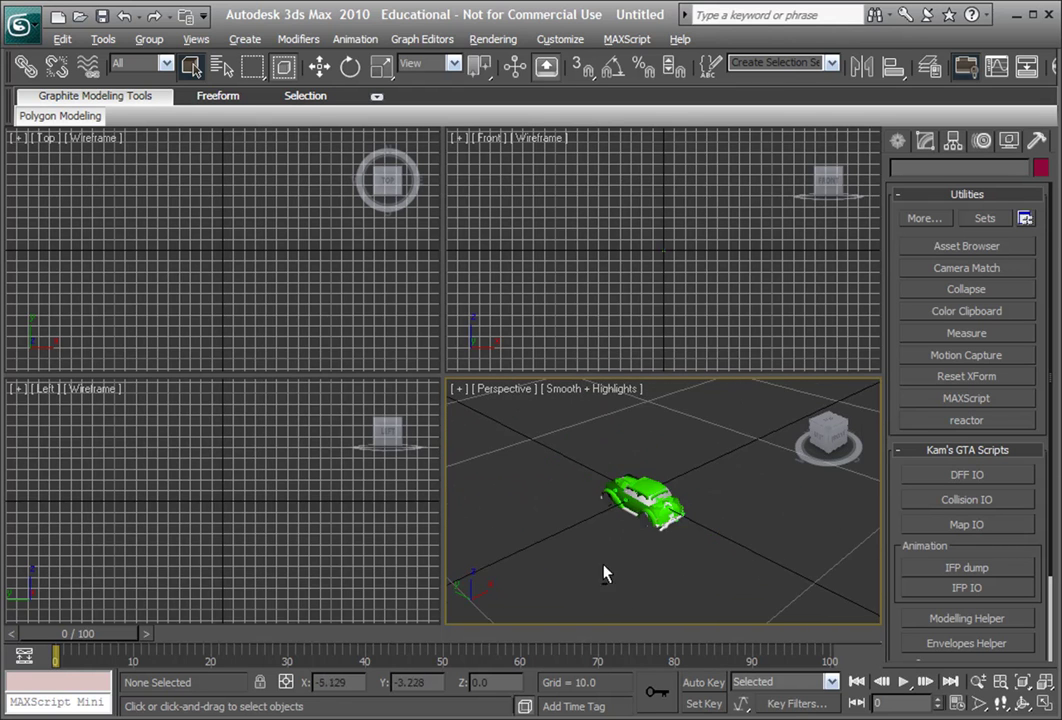
middle_click_drag(604, 566, 661, 556, "alt")
middle_click_drag(774, 487, 545, 526)
scroll(545, 526, "down", 4)
left_click_drag(723, 564, 545, 446)
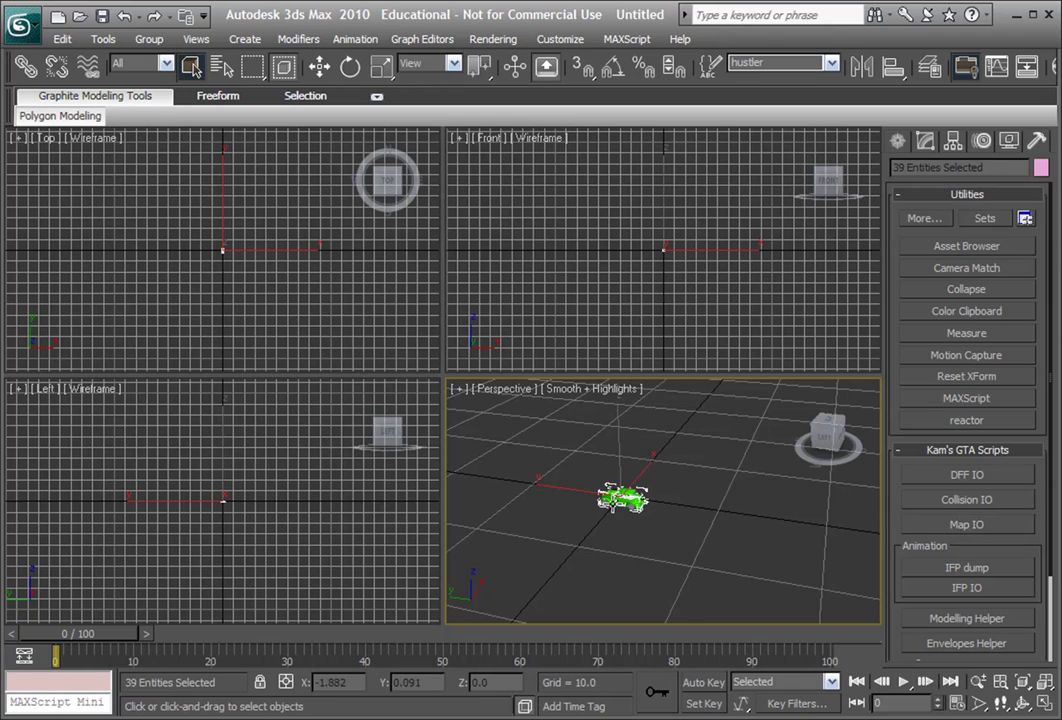
right_click(629, 498)
left_click(712, 351)
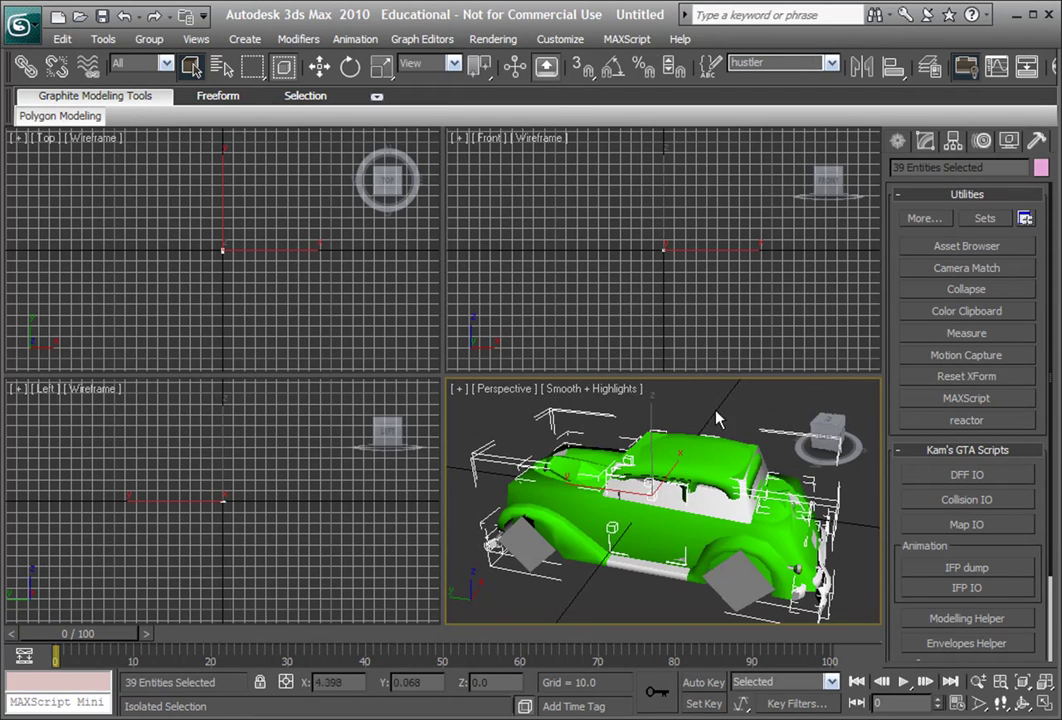
Hide the chassis_vlo body mesh and the placeholder wheels so the detailed car body is exposed.
scroll(595, 553, "down", 3)
left_click(588, 605)
scroll(591, 602, "up", 3)
middle_click_drag(591, 602, 672, 596, "alt")
left_click(561, 567)
right_click(558, 562)
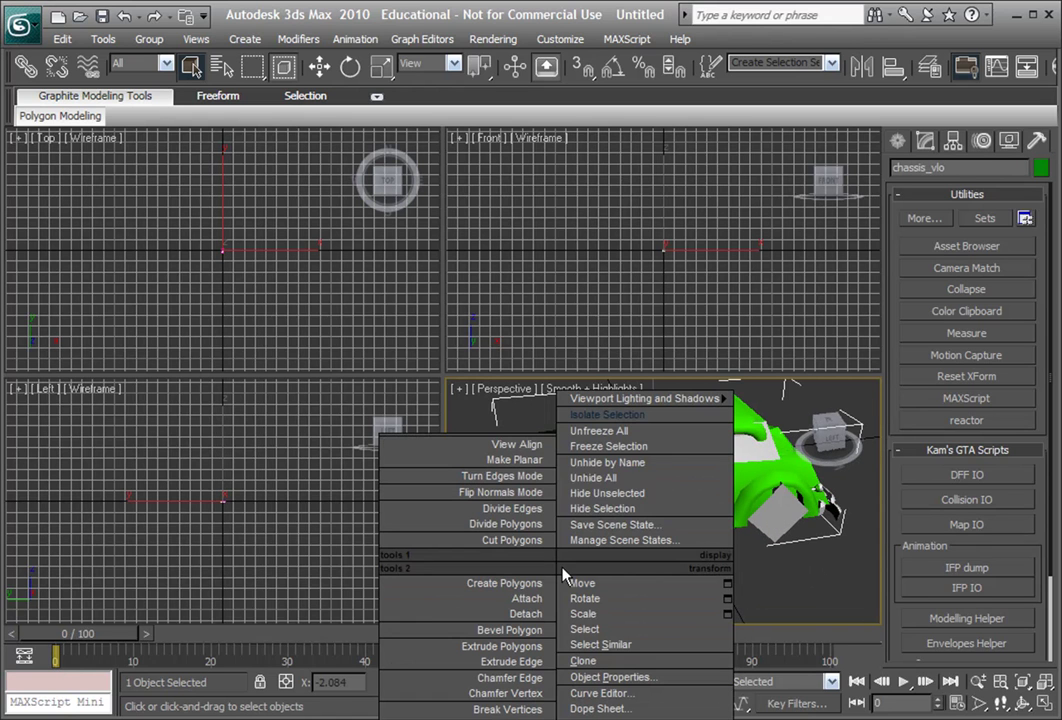
left_click(692, 511)
middle_click_drag(674, 511, 620, 530)
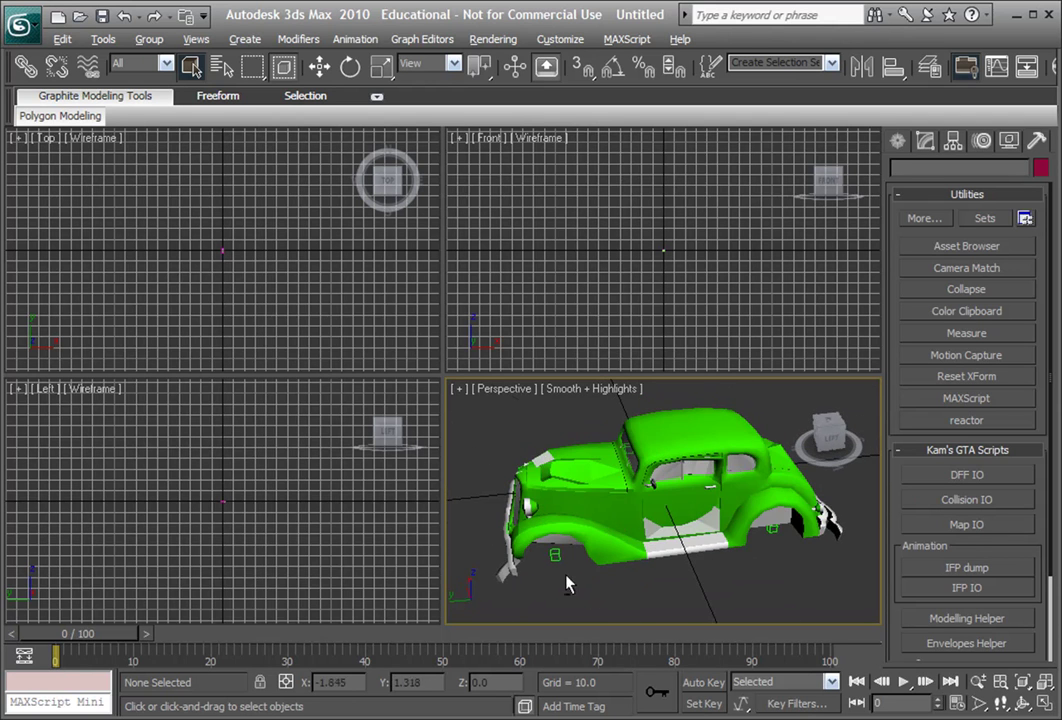
mouse_move(566, 585)
middle_mouse_down("alt")
mouse_move(731, 543)
mouse_move(723, 514)
mouse_move(358, 552)
mouse_move(645, 560)
mouse_move(580, 580)
mouse_move(576, 564)
middle_mouse_up("alt")
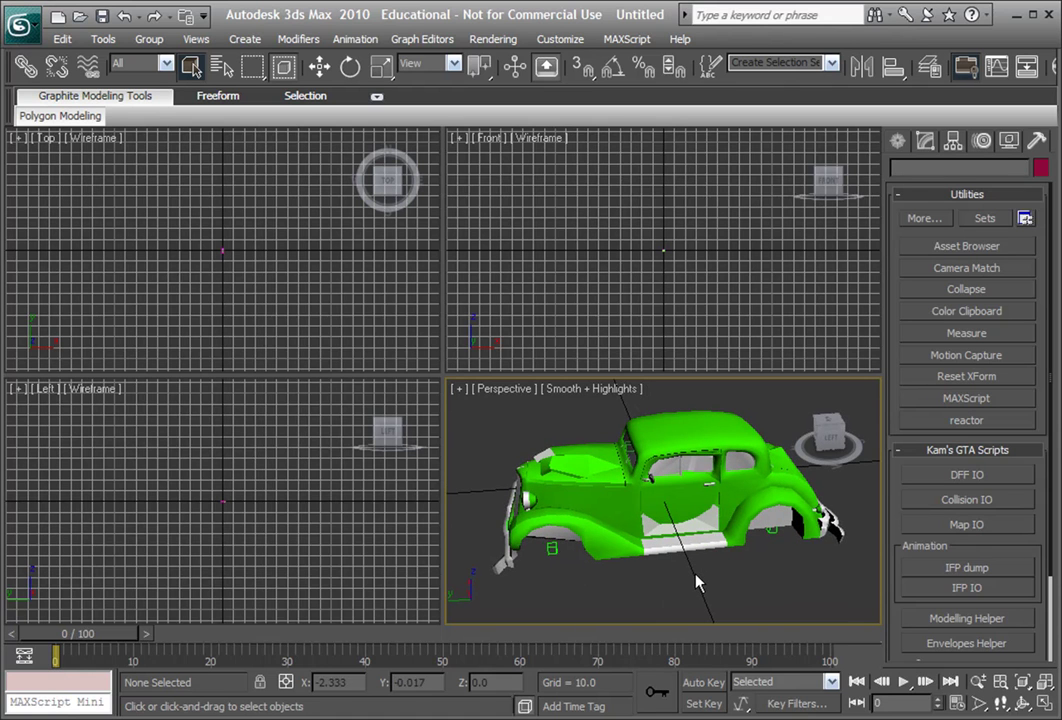
Isolate the chassis mesh from the other car parts, with the isolation warning window moved clear of the model.
left_click_drag(922, 2, 878, 69)
middle_click_drag(634, 533, 710, 598, "alt")
left_click(676, 449)
right_click(676, 449)
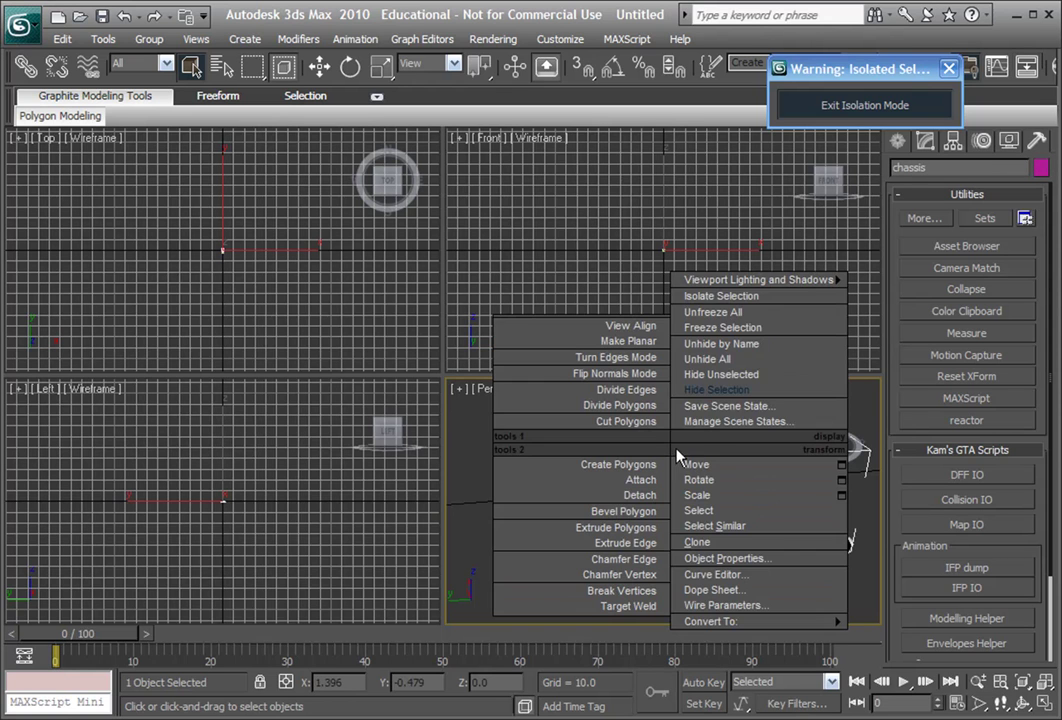
left_click(760, 298)
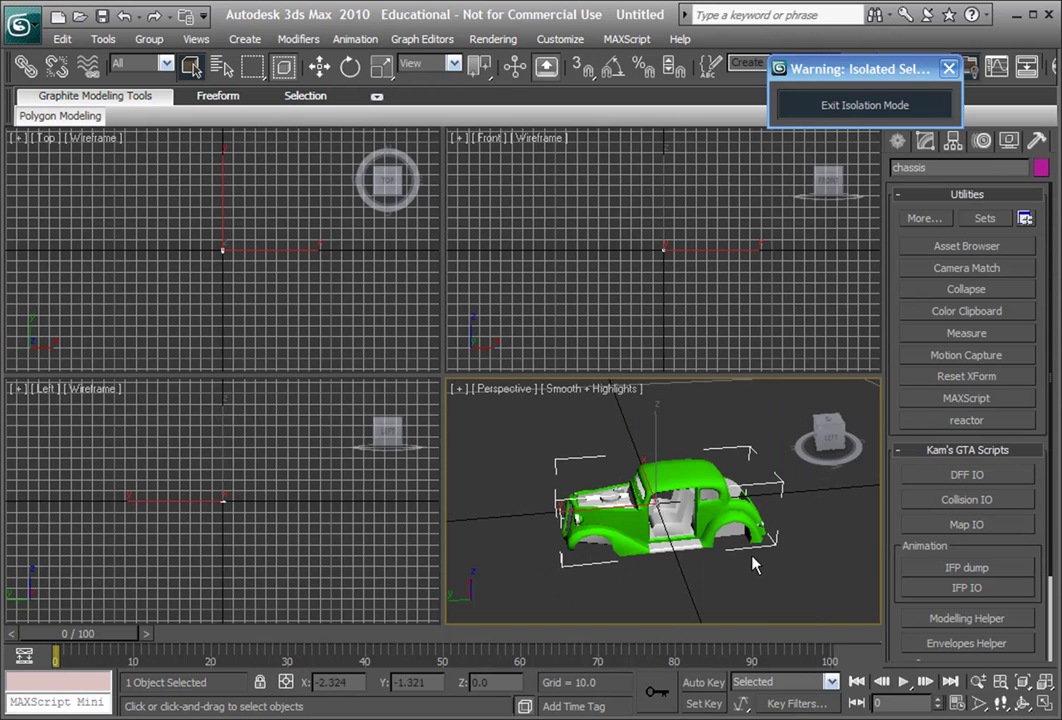
left_click(752, 563)
scroll(740, 560, "up", 4)
middle_click_drag(700, 555, 604, 488, "alt")
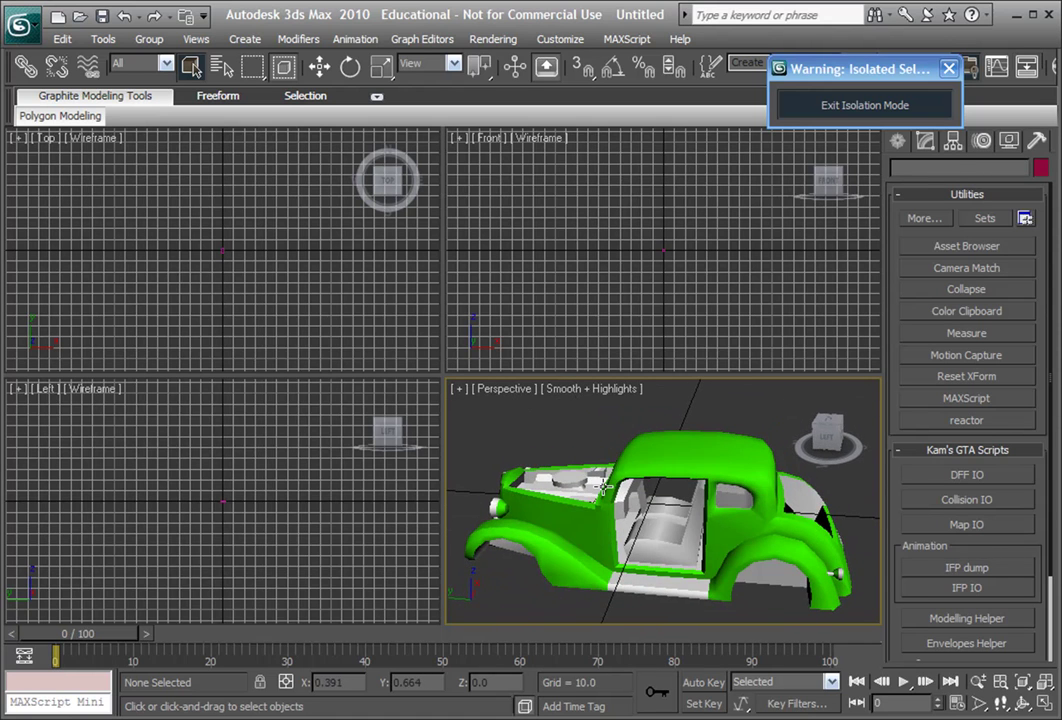
Open the Material Editor and change the first material slot, 01 - Default, from Standard to GTA Material.
key("m")
left_click_drag(487, 18, 474, 0)
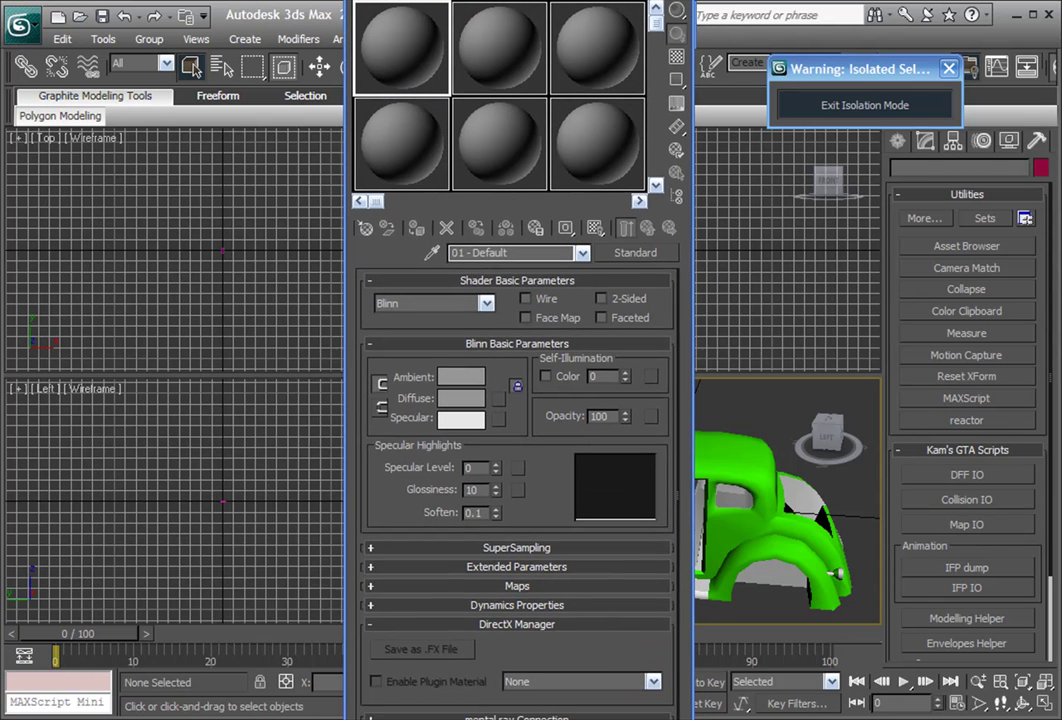
left_click_drag(614, 719, 613, 624)
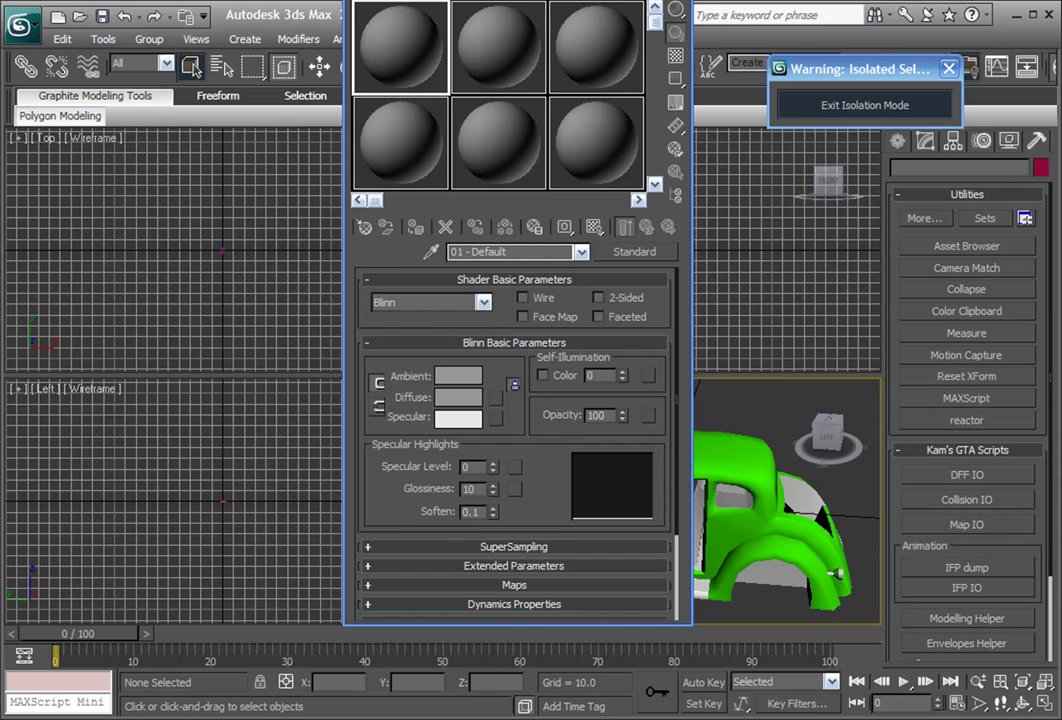
left_click_drag(552, 0, 371, 33)
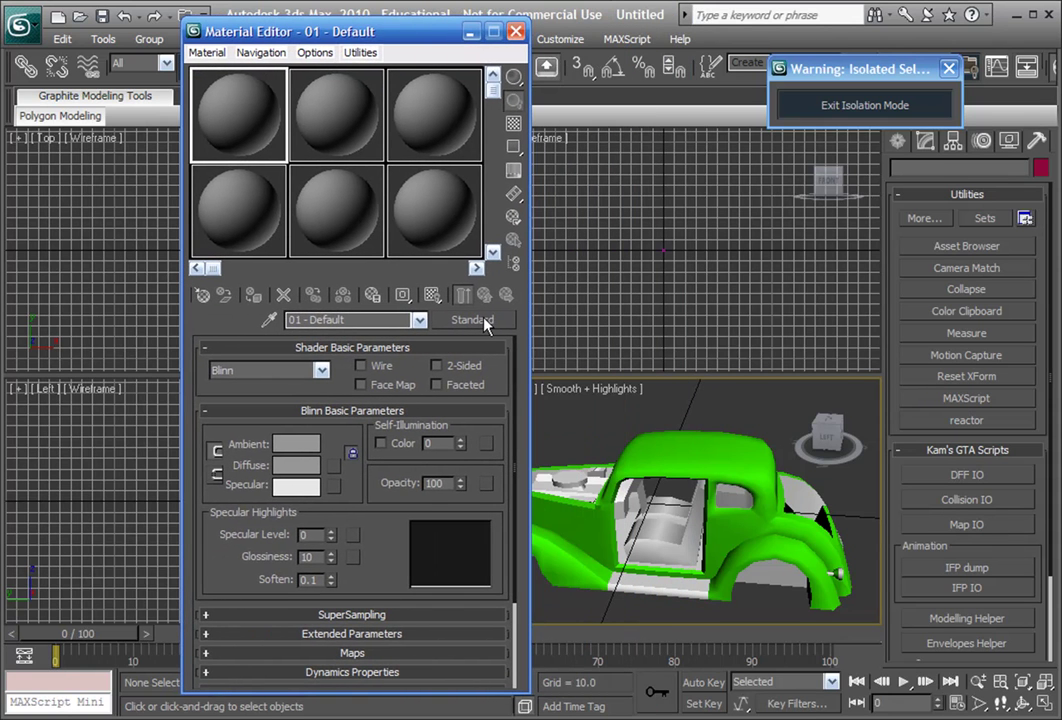
left_click(485, 321)
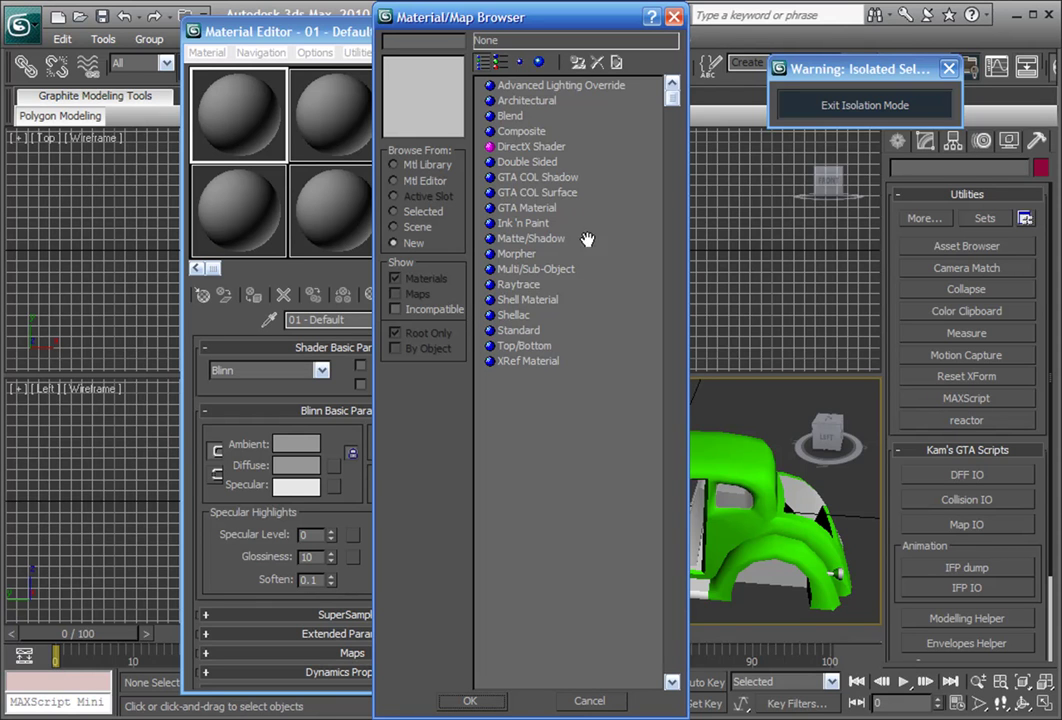
double_click(532, 208)
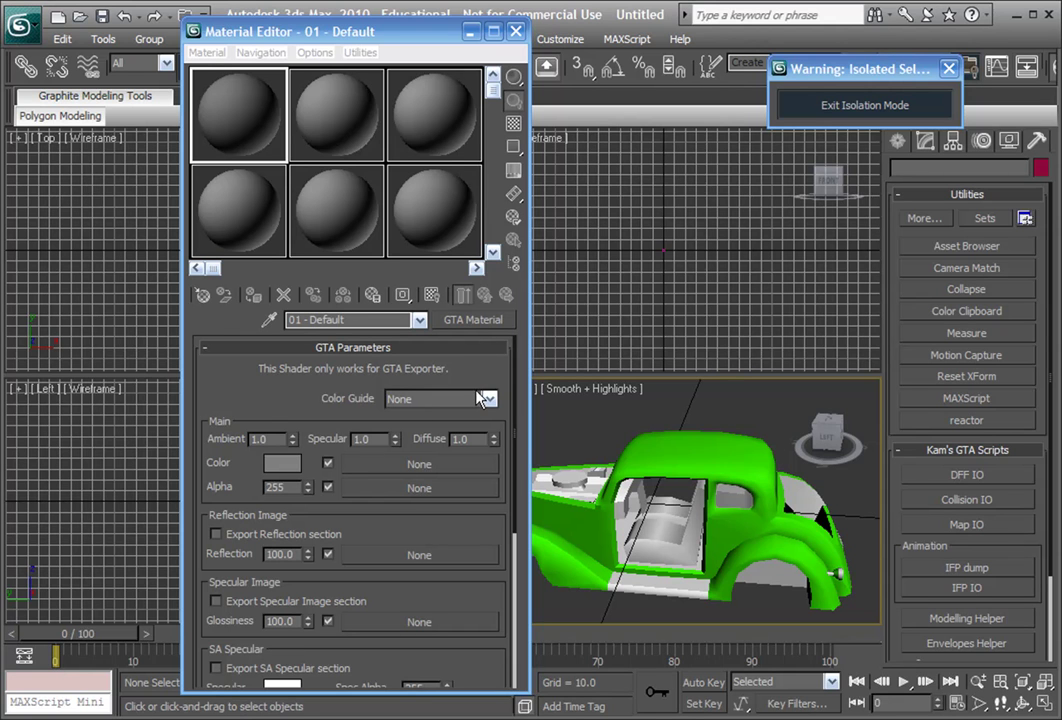
Set the material's Color Guide to Primary and apply the SA Vehicle default reflection and specular settings.
left_click_drag(476, 362, 469, 448)
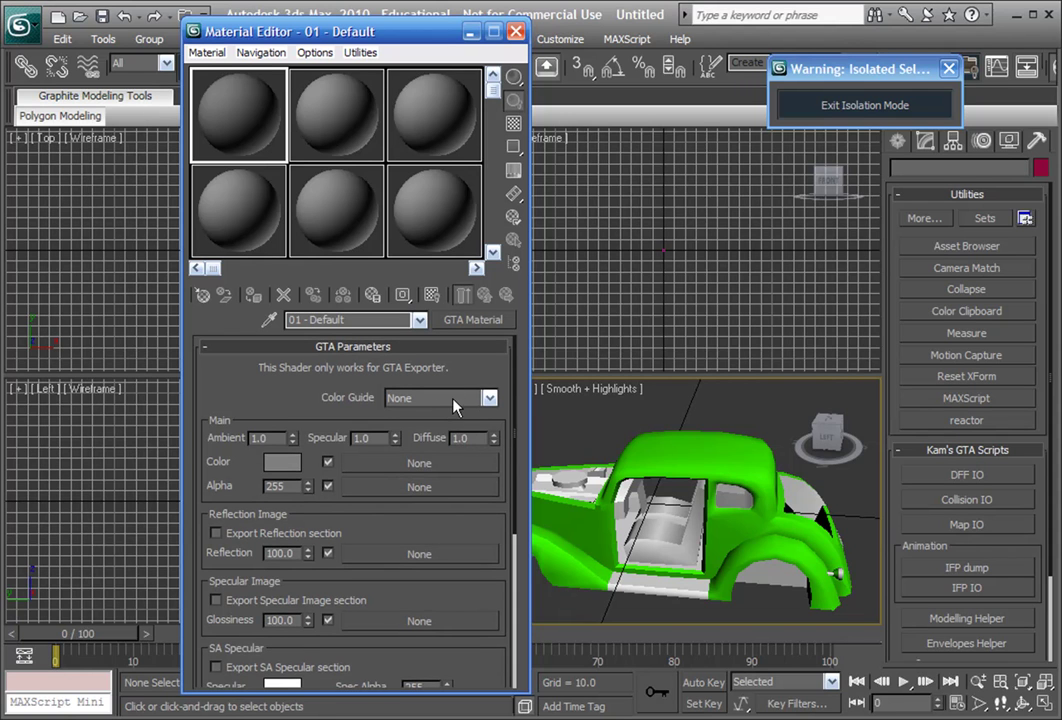
left_click(463, 400)
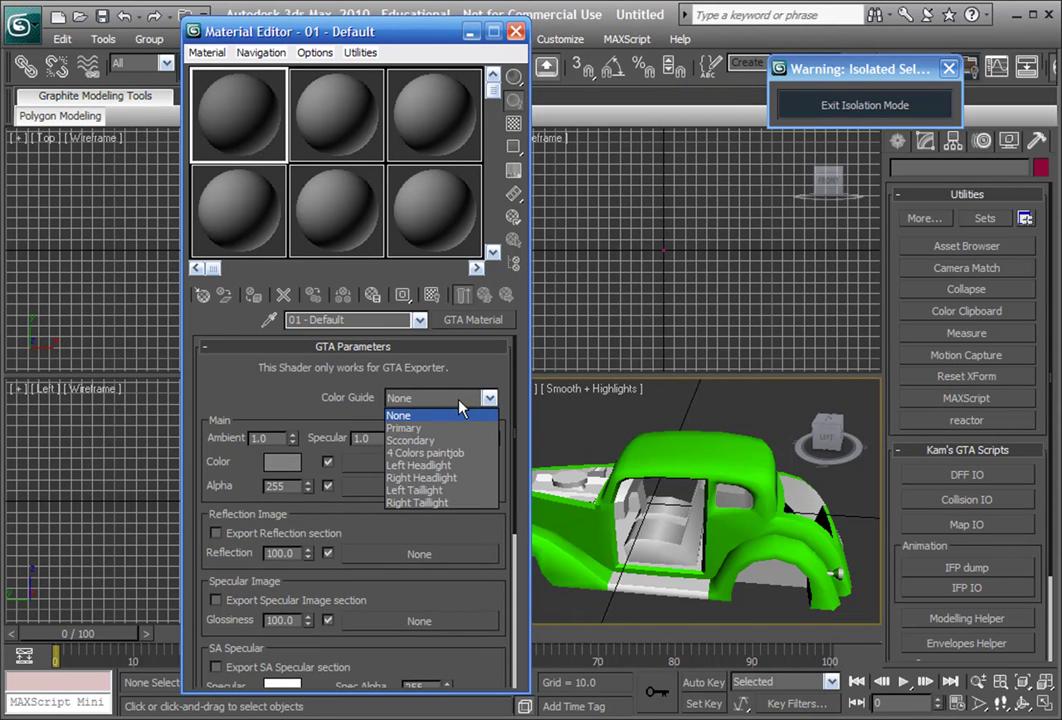
left_click(462, 428)
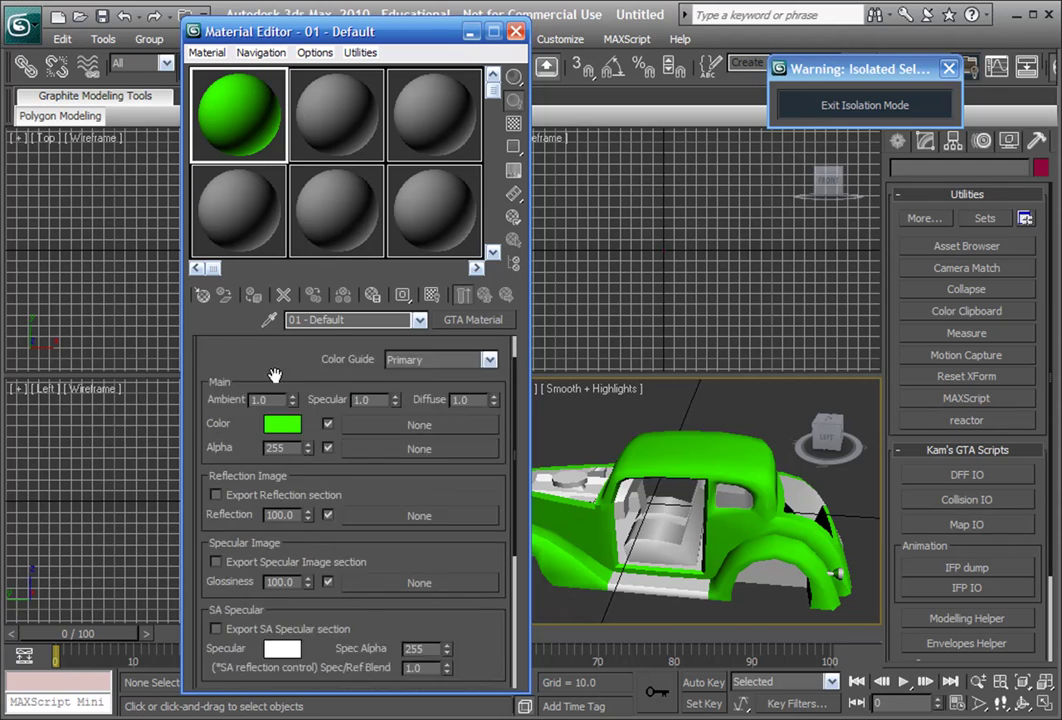
scroll(285, 395, "down", 4)
scroll(302, 592, "down", 2)
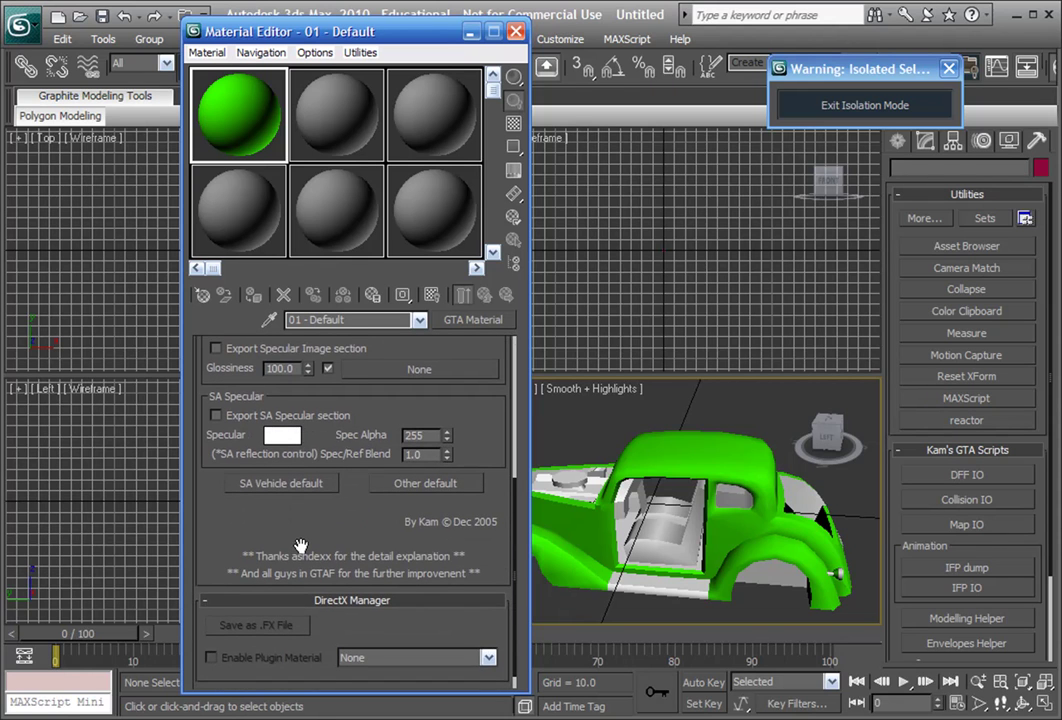
left_click_drag(301, 546, 300, 555)
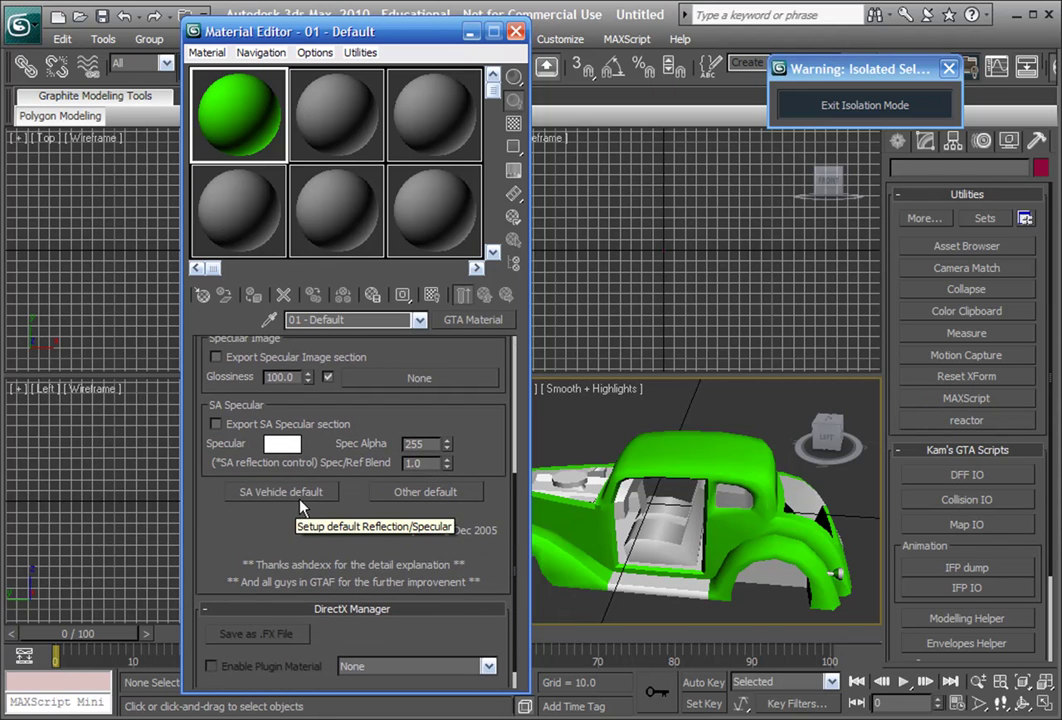
left_click(299, 498)
scroll(466, 512, "up", 3)
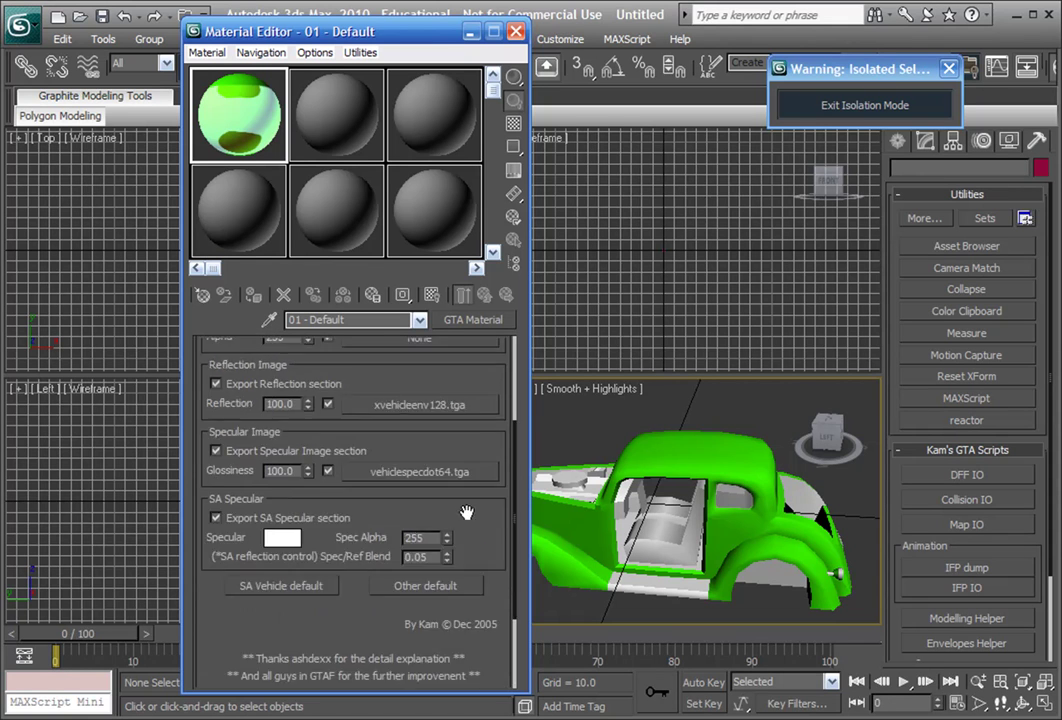
left_click_drag(466, 512, 460, 688)
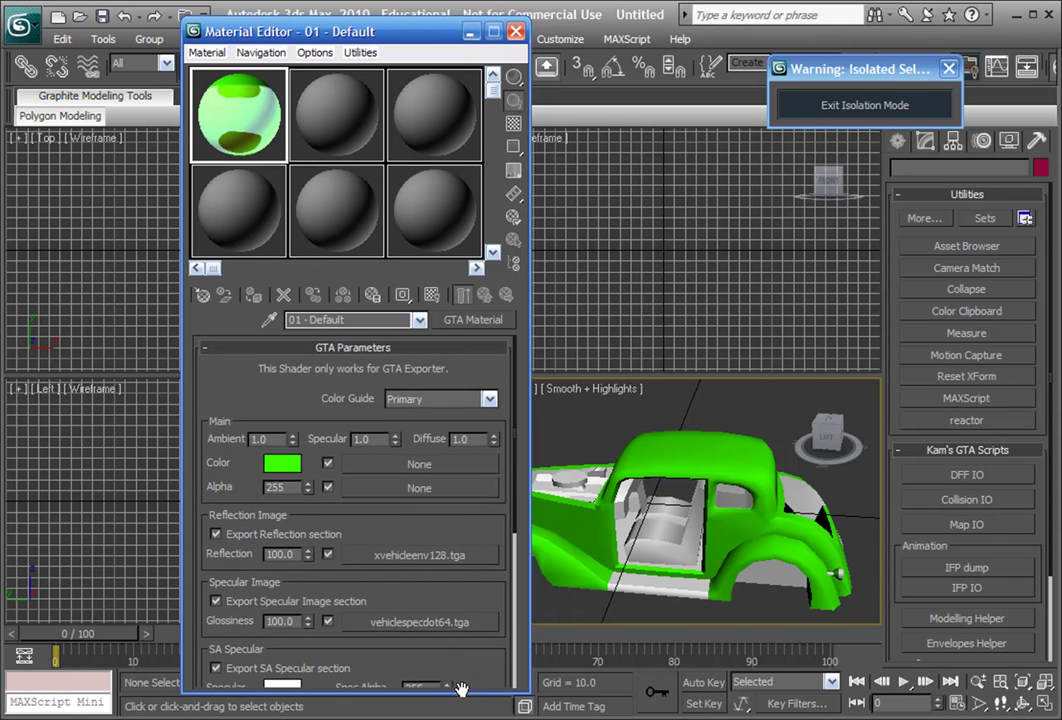
Switch the GTA material's Color Guide to Secondary.
left_click(435, 399)
left_click(420, 441)
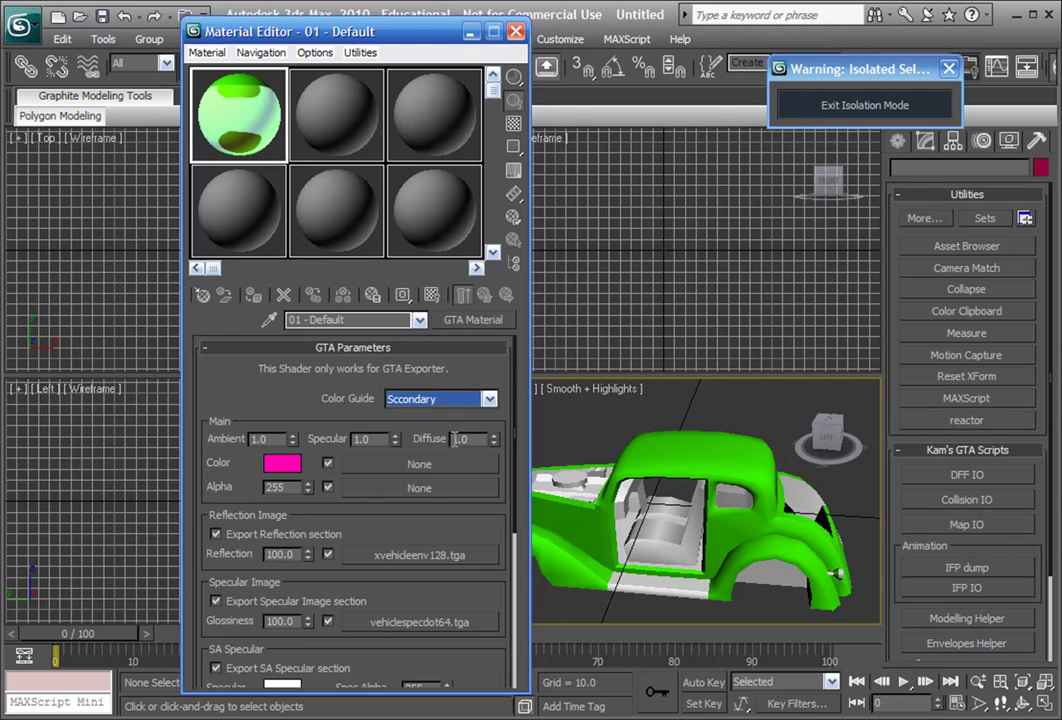
left_click_drag(265, 398, 263, 442)
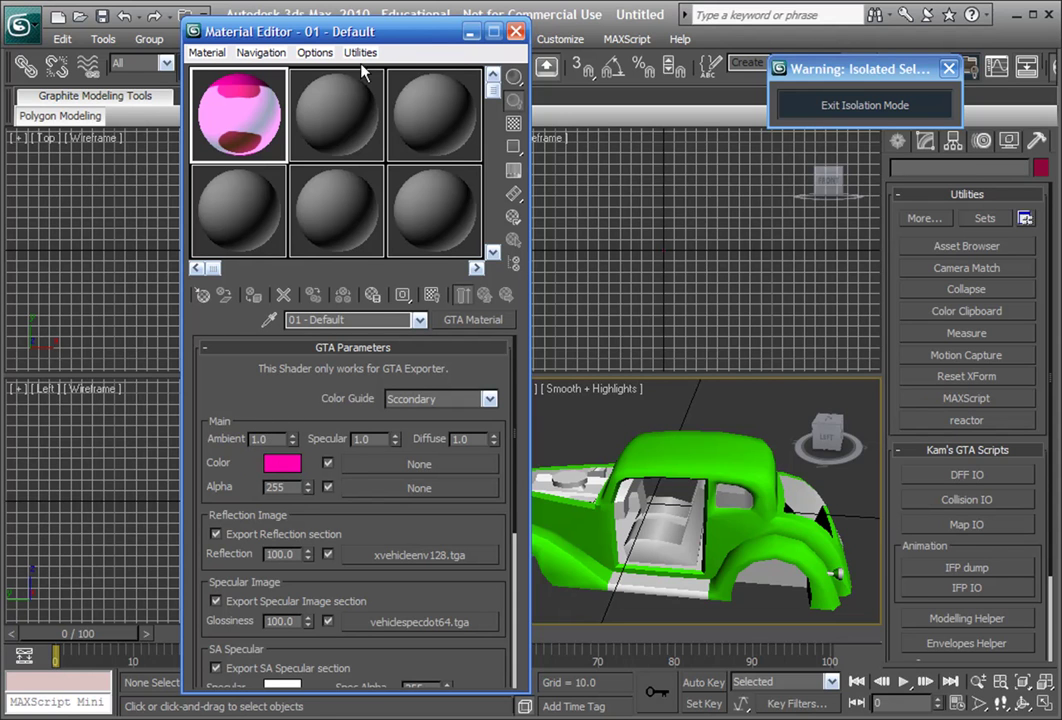
Select the chassis and show its Editable Mesh parameters, with the Material Editor and isolation warning moved out of the way.
left_click_drag(407, 34, 280, 34)
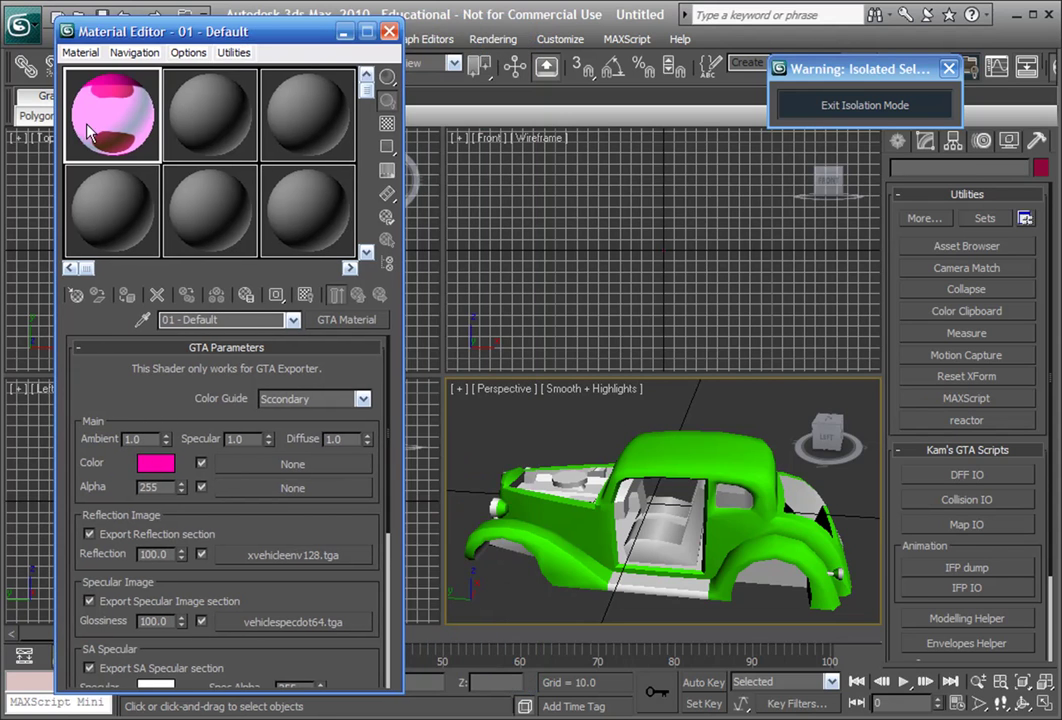
left_click(675, 461)
mouse_move(675, 461)
middle_mouse_down("alt")
mouse_move(654, 457)
mouse_move(661, 467)
middle_mouse_up("alt")
scroll(627, 467, "up", 2)
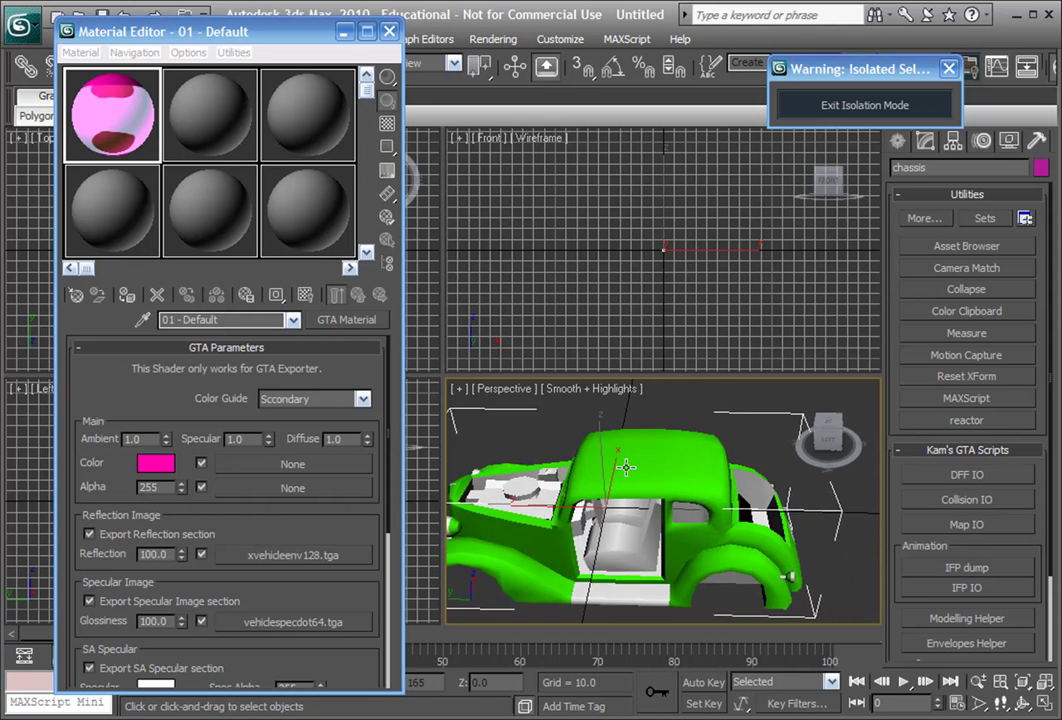
scroll(632, 466, "down", 4)
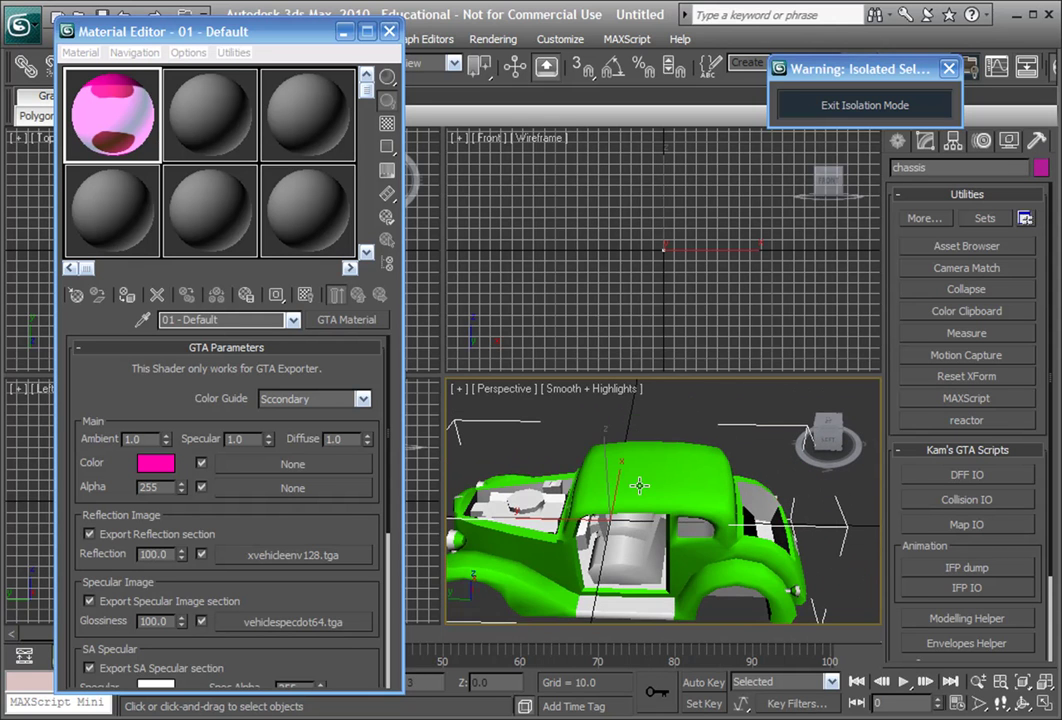
left_click(921, 140)
left_click_drag(783, 70, 568, 0)
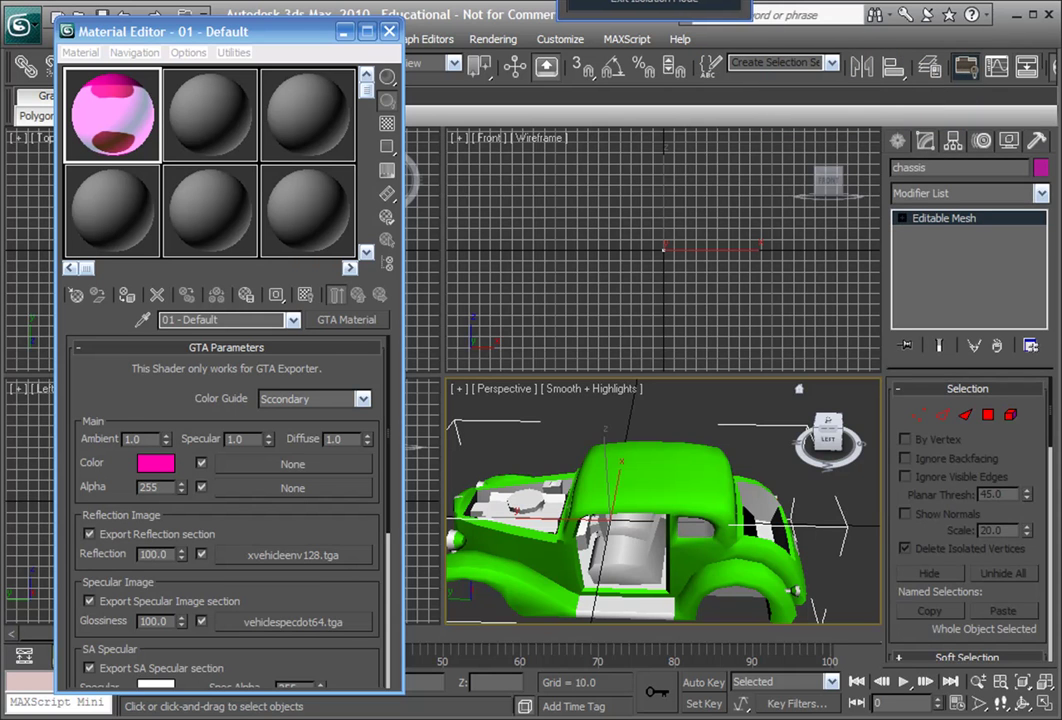
scroll(618, 472, "down", 4)
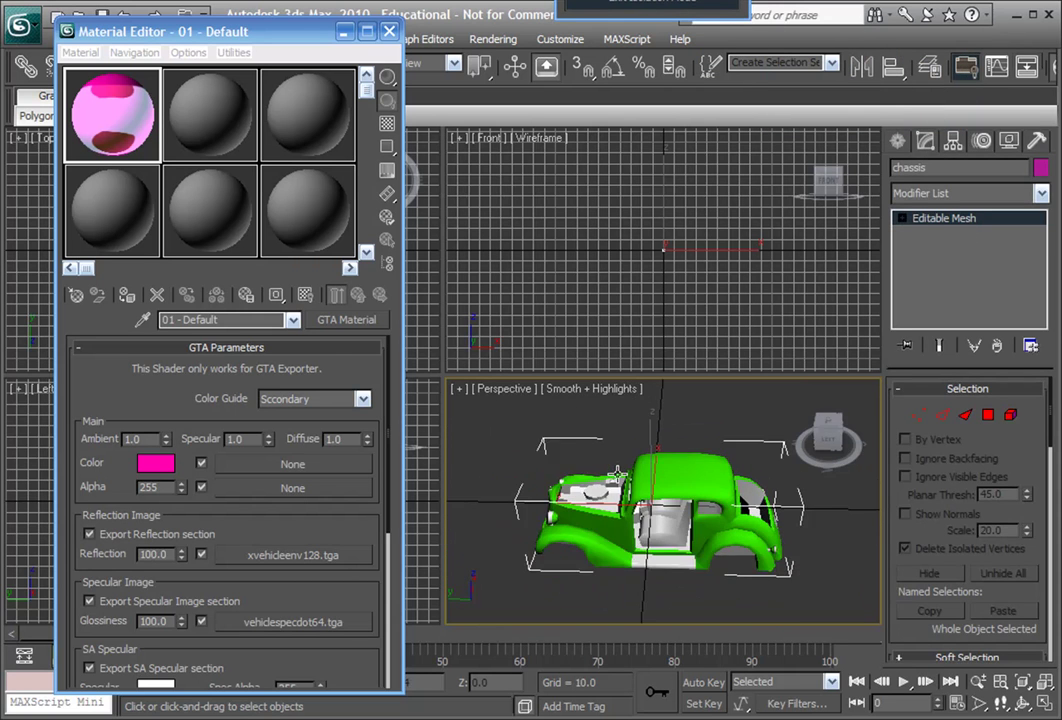
Show edged faces in the Perspective viewport and switch the chassis mesh to Polygon sub-object level.
scroll(617, 470, "up", 3)
key("F4")
middle_click_drag(620, 489, 640, 500, "alt")
scroll(635, 480, "up", 4)
middle_click_drag(632, 456, 591, 565)
scroll(606, 558, "down", 1)
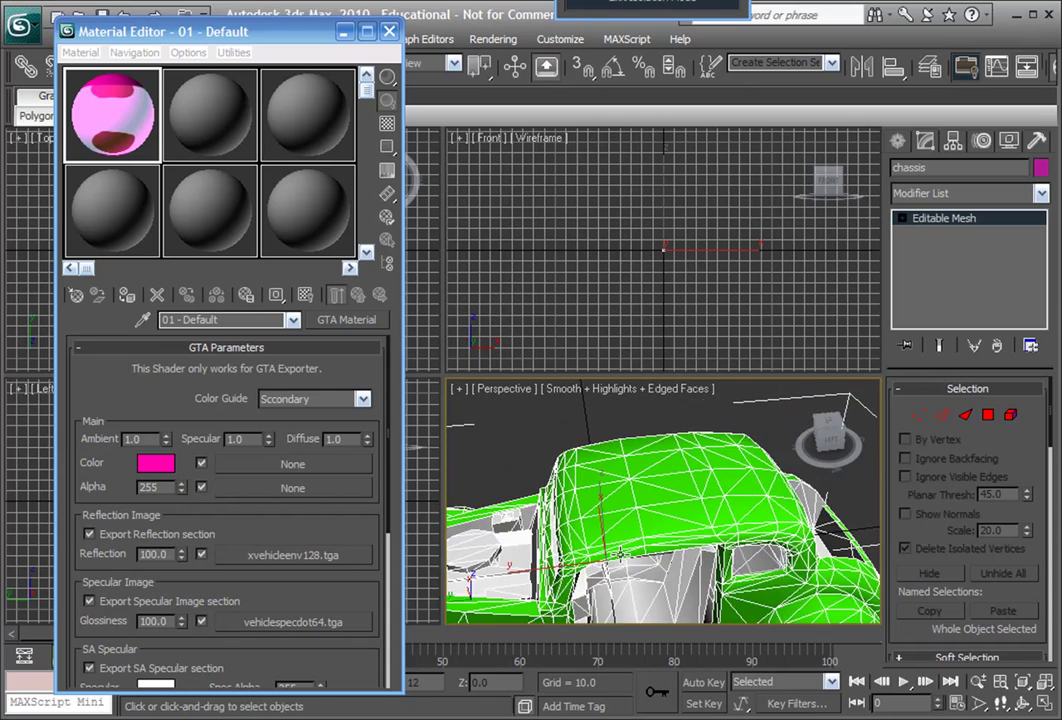
scroll(632, 540, "up", 1)
scroll(655, 508, "down", 1)
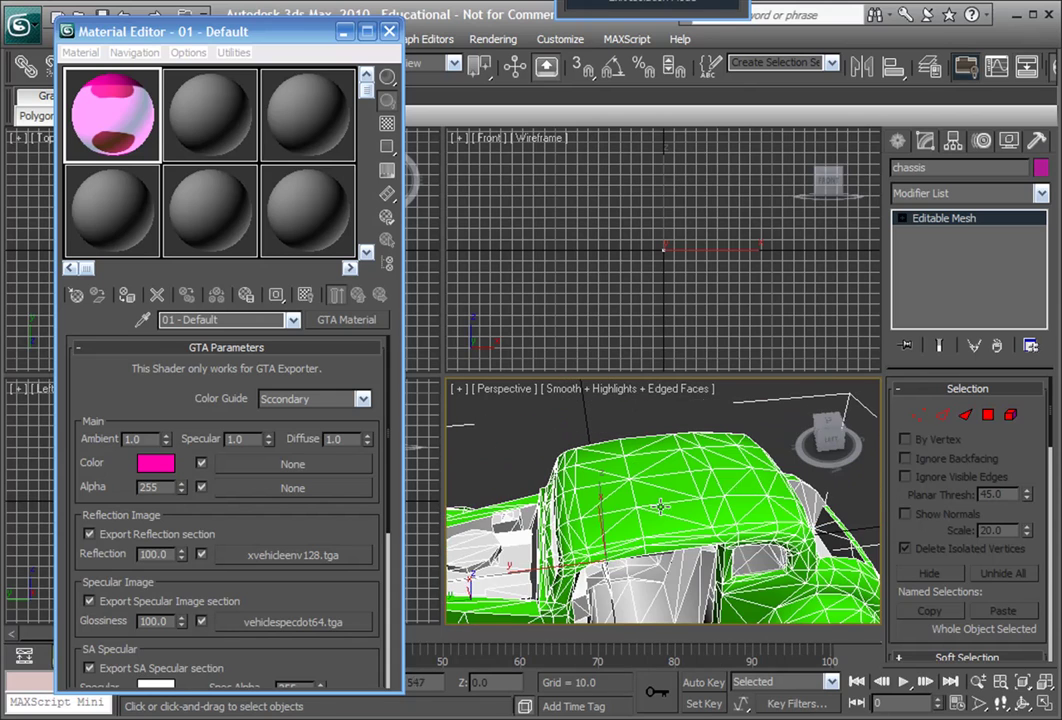
left_click(987, 418)
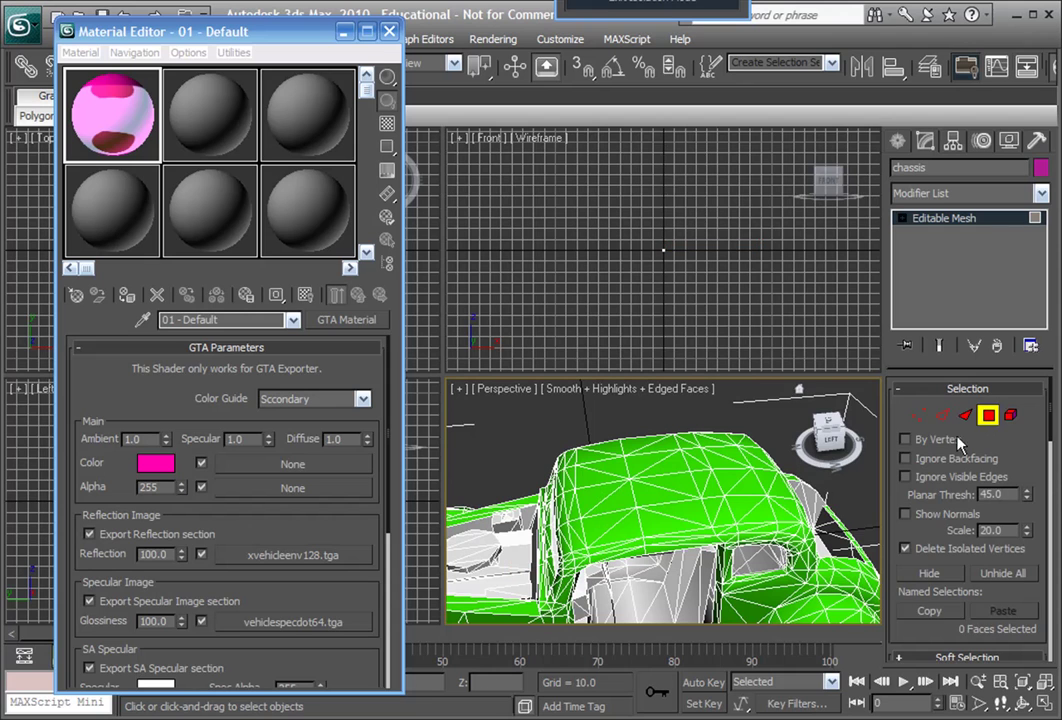
Select a block of six adjoining faces in the middle of the chassis roof.
left_click(679, 517)
left_click(649, 494, "ctrl")
left_click(664, 476, "ctrl")
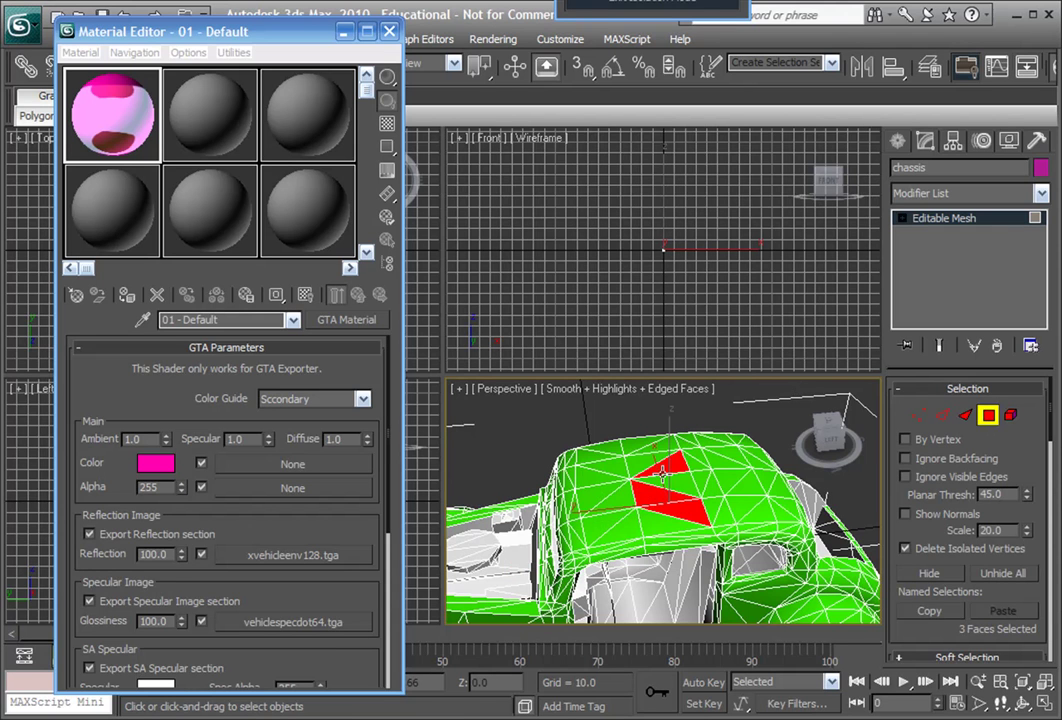
left_click(673, 487, "ctrl")
left_click(652, 465, "alt")
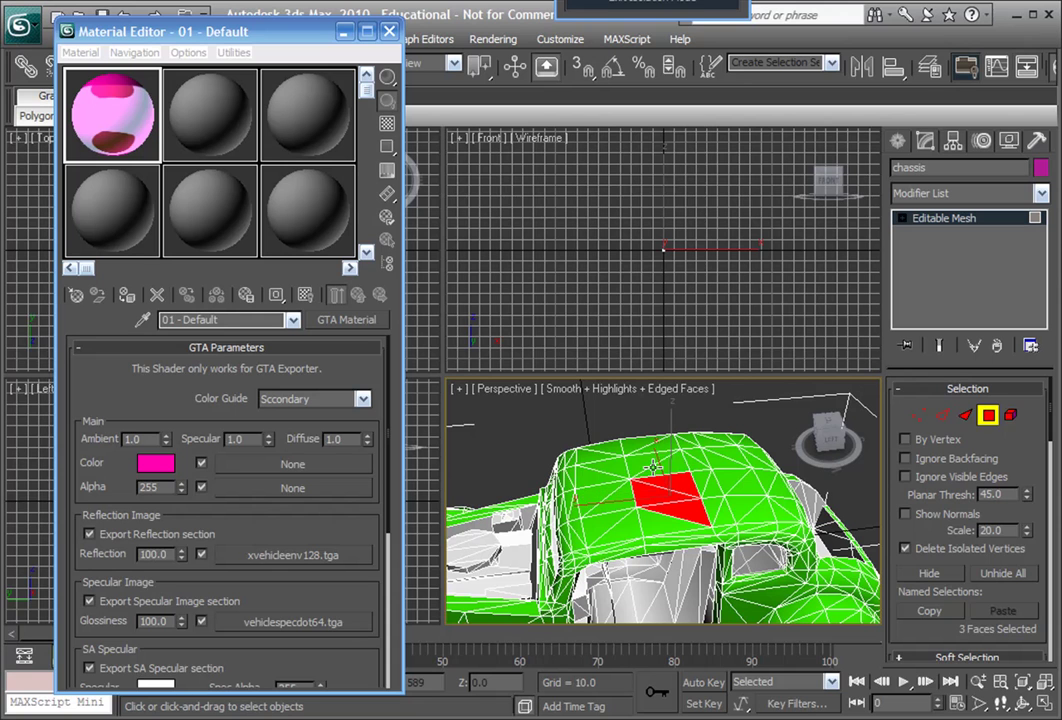
left_click(666, 467, "ctrl")
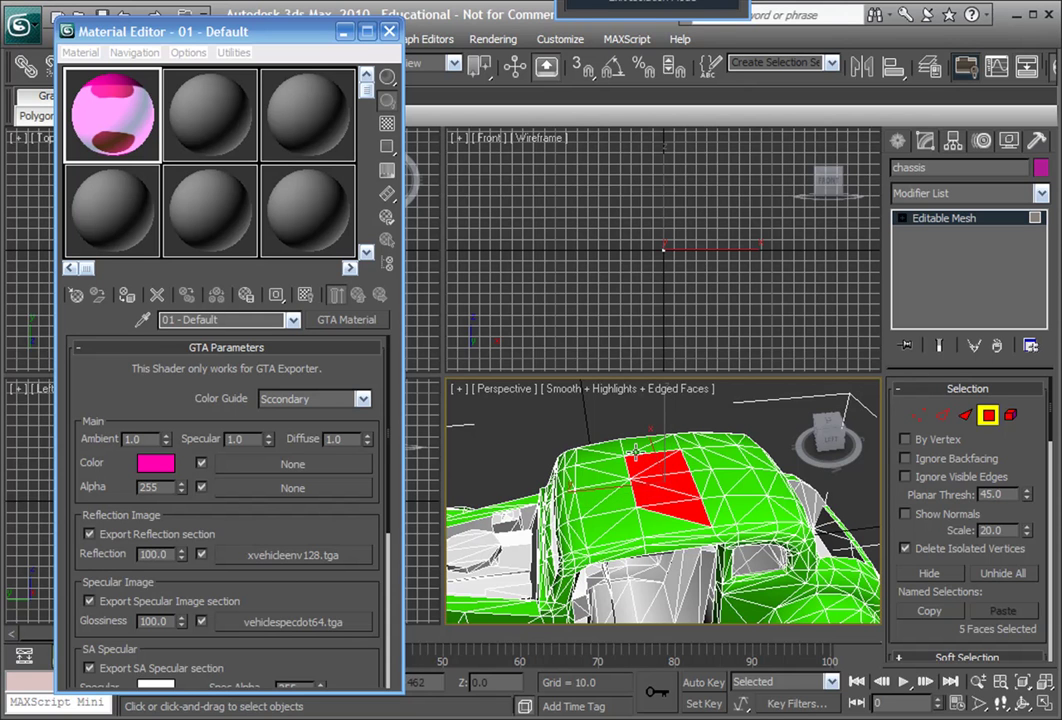
left_click(650, 450, "ctrl")
Add the neighbouring roof polygons to the selection to form a 12-face patch.
middle_click_drag(643, 452, 768, 497, "alt")
scroll(715, 478, "up", 4)
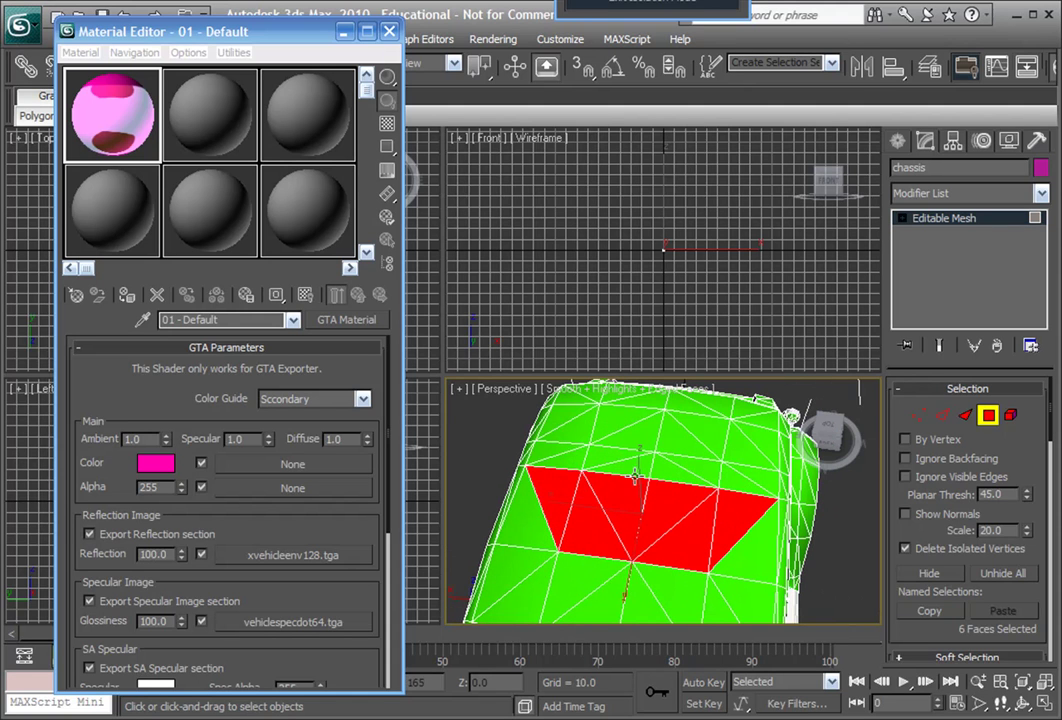
left_click(627, 462, "ctrl")
left_click(700, 472, "ctrl")
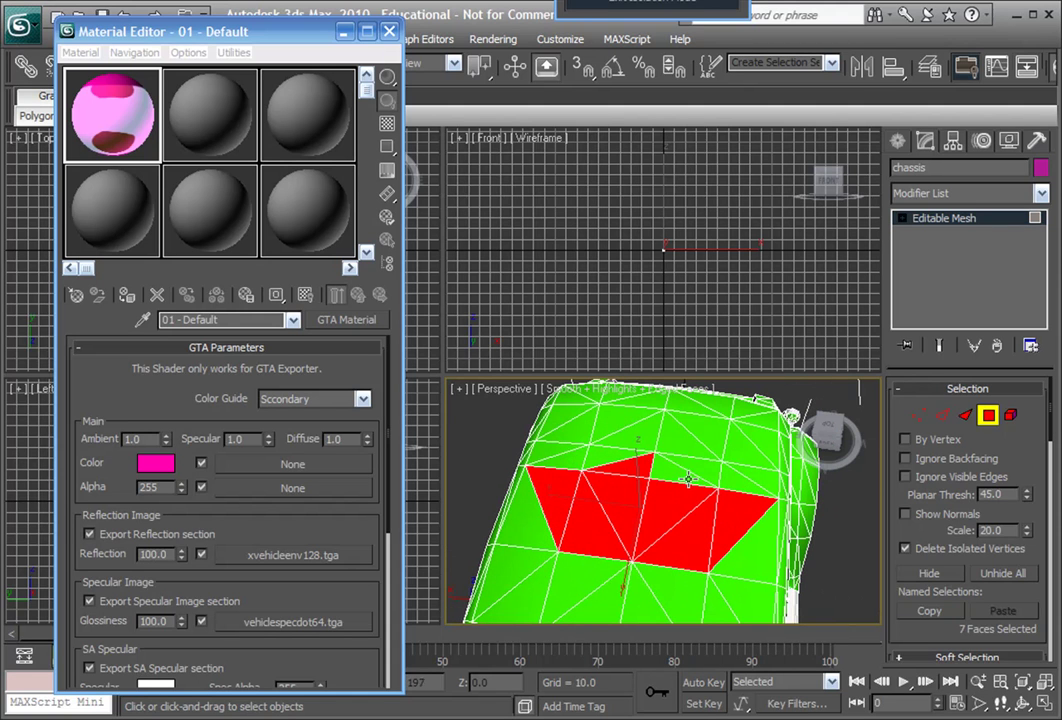
left_click(612, 458, "ctrl")
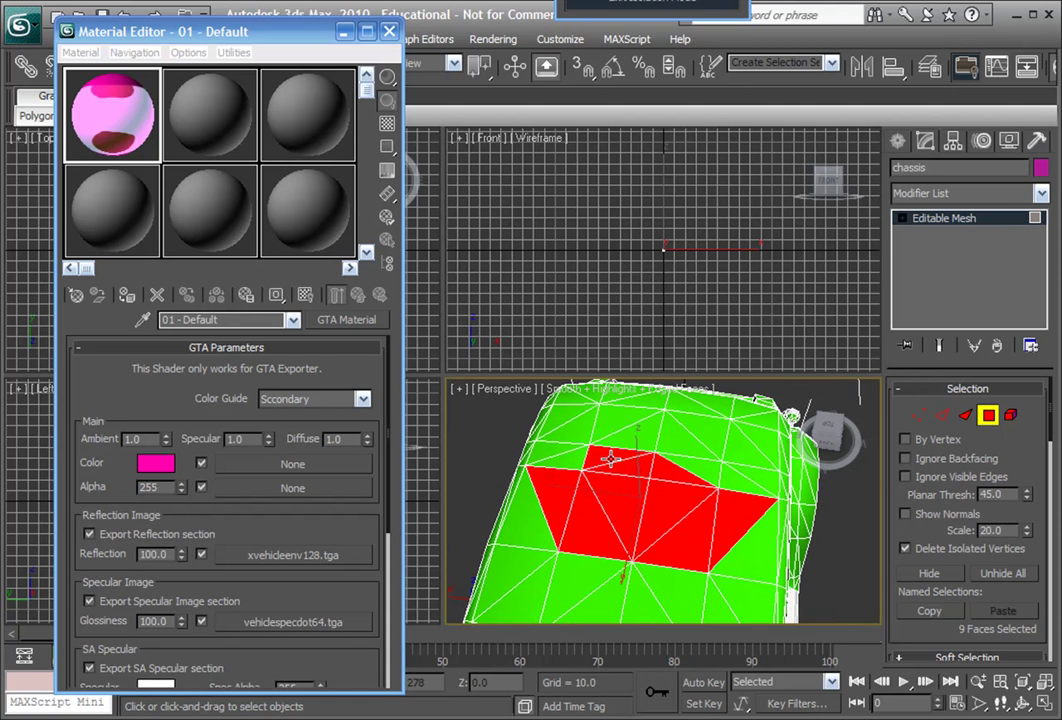
left_click(708, 467, "ctrl")
left_click(745, 489, "ctrl")
left_click(564, 454, "ctrl")
Assign the secondary-colour GTA material, 01 - Default, to the selected roof polygons and close the Material Editor.
middle_click_drag(574, 473, 576, 446, "alt")
left_click_drag(152, 158, 659, 484)
left_click(389, 31)
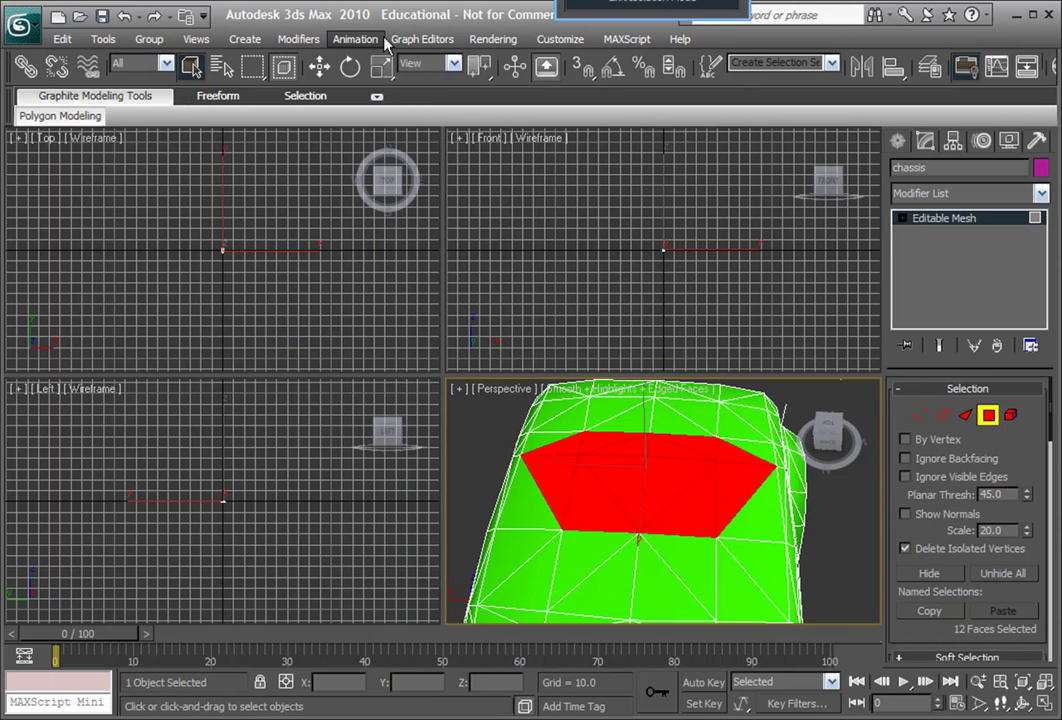
Leave the chassis mesh's Polygon sub-object level and turn off edged faces in the Perspective viewport.
left_click(505, 428)
scroll(505, 428, "down", 3)
middle_click_drag(660, 513, 690, 365, "alt")
left_click(986, 415)
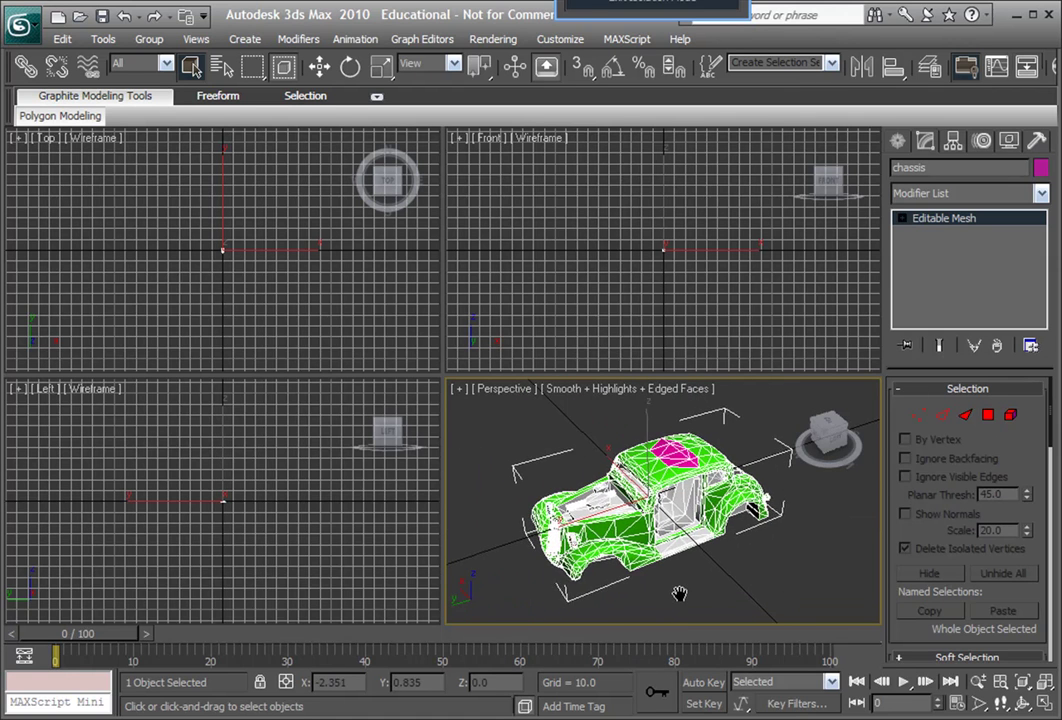
scroll(682, 594, "up", 5)
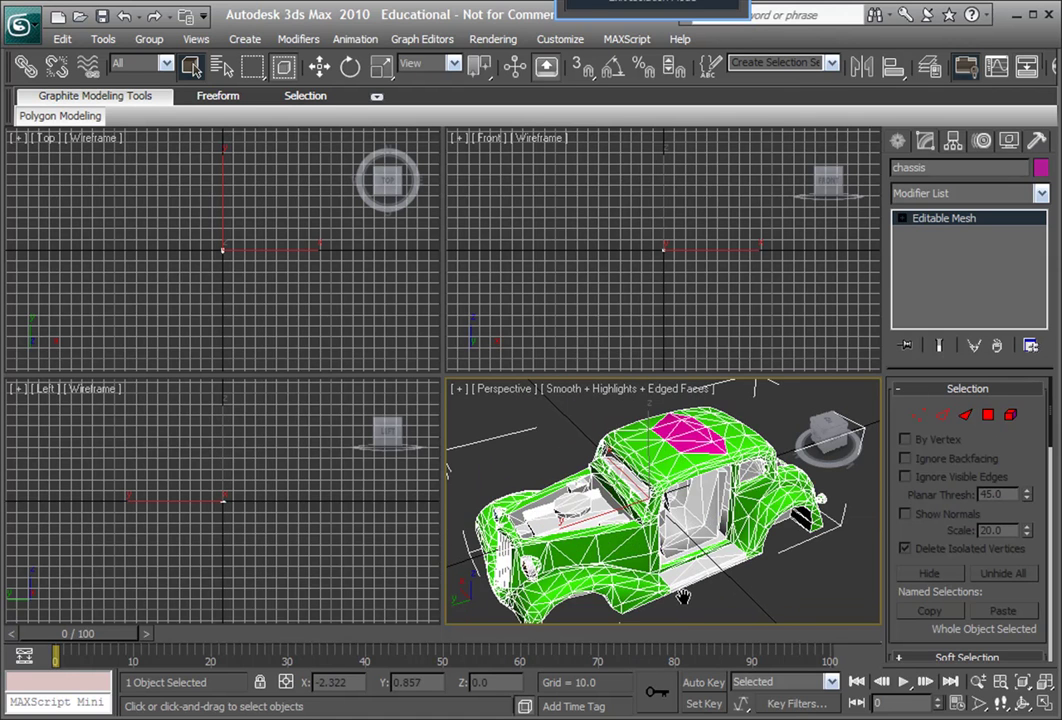
left_click(898, 141)
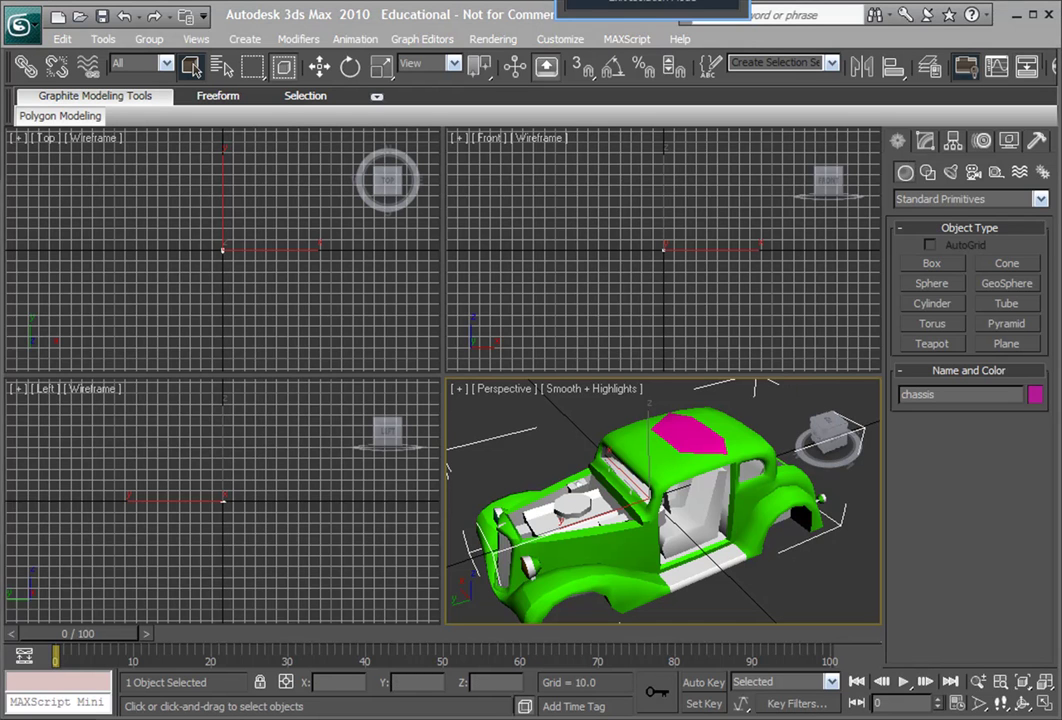
Switch to Windows Explorer and open Local Disk (C:), with the window moved fully into view.
key("super")
key("Down")
key("Down")
key("Down")
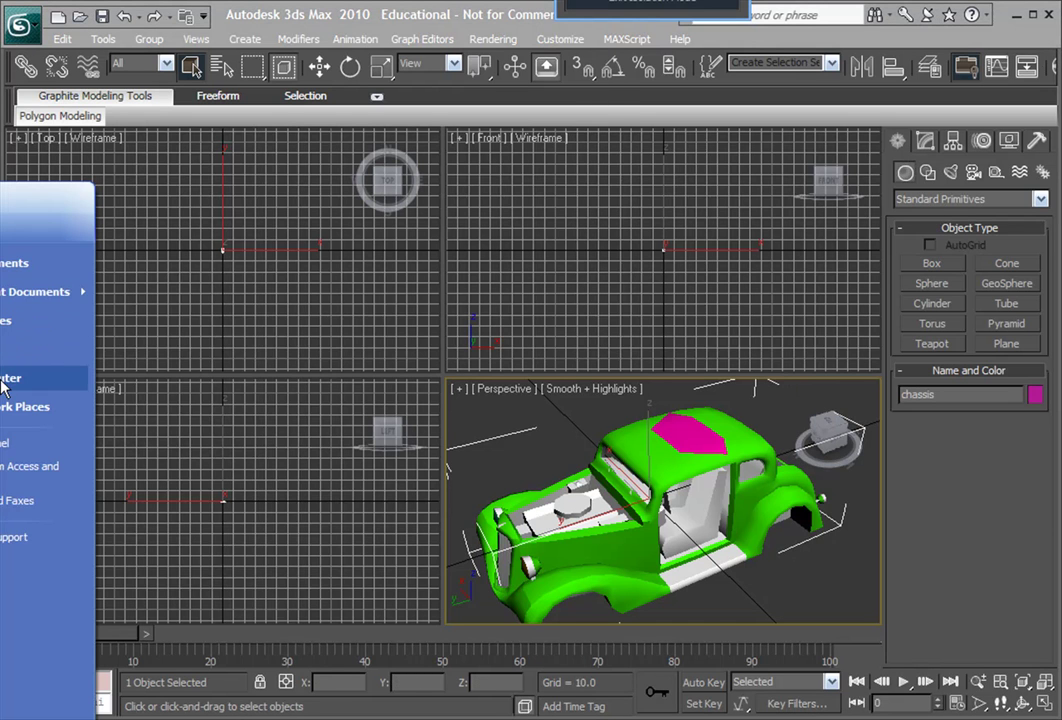
key("Return")
double_click(310, 156)
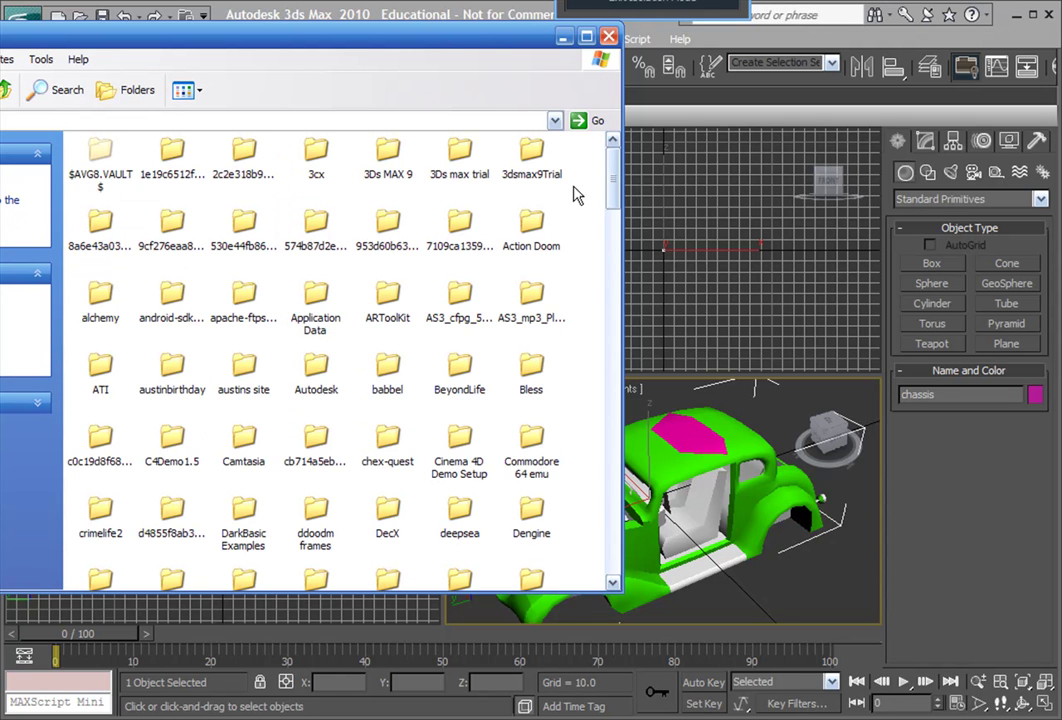
left_click_drag(462, 55, 635, 88)
scroll(540, 533, "down", 5)
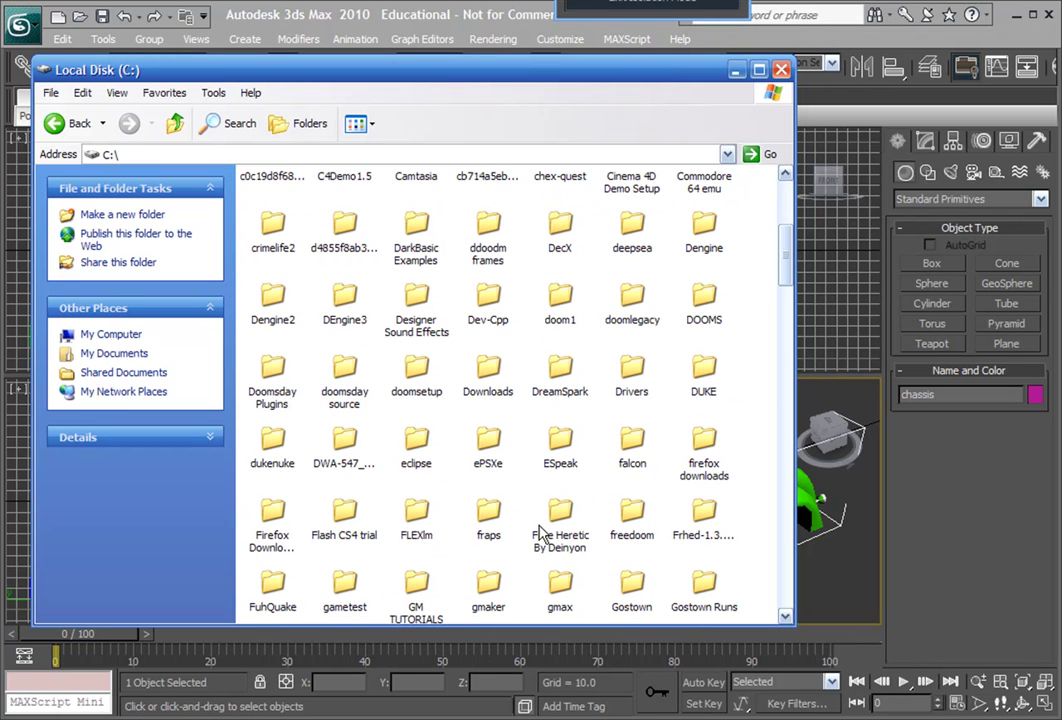
Open the GTA San Andreas folder on the C: drive.
type("gmaxgta")
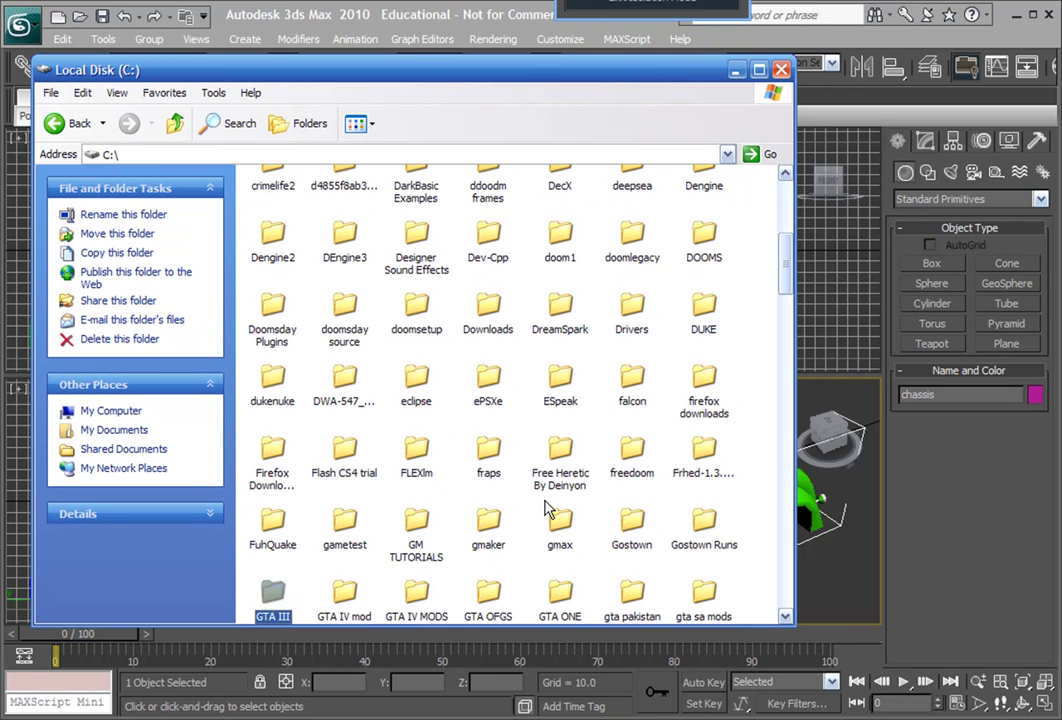
scroll(437, 576, "down", 2)
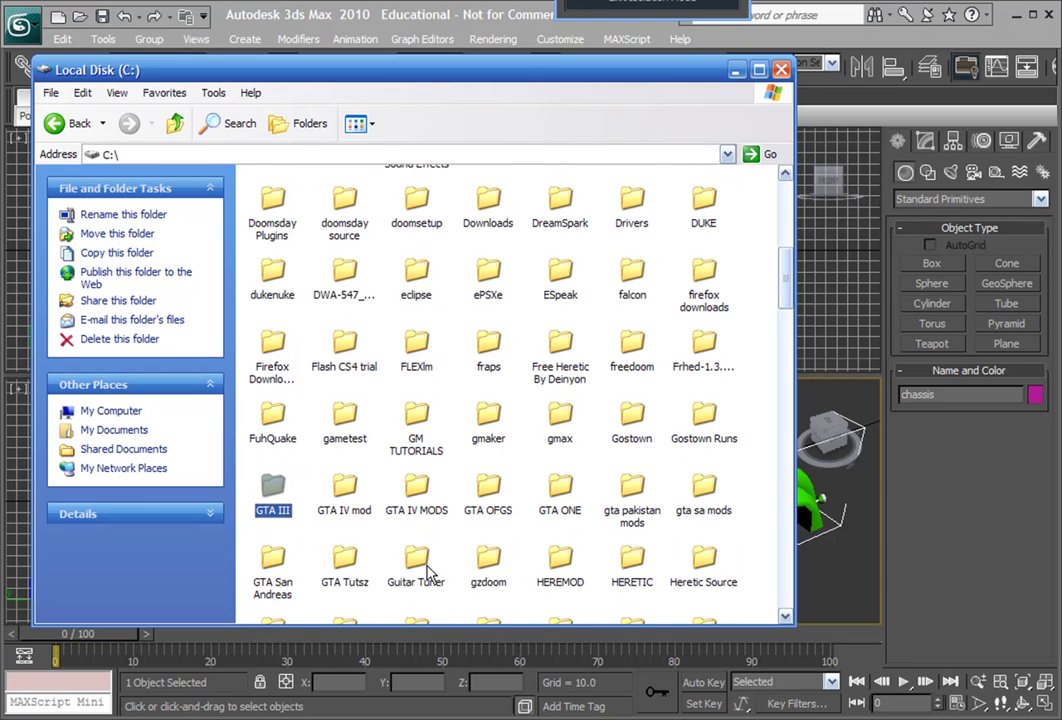
key("Right")
key("Right")
key("Right")
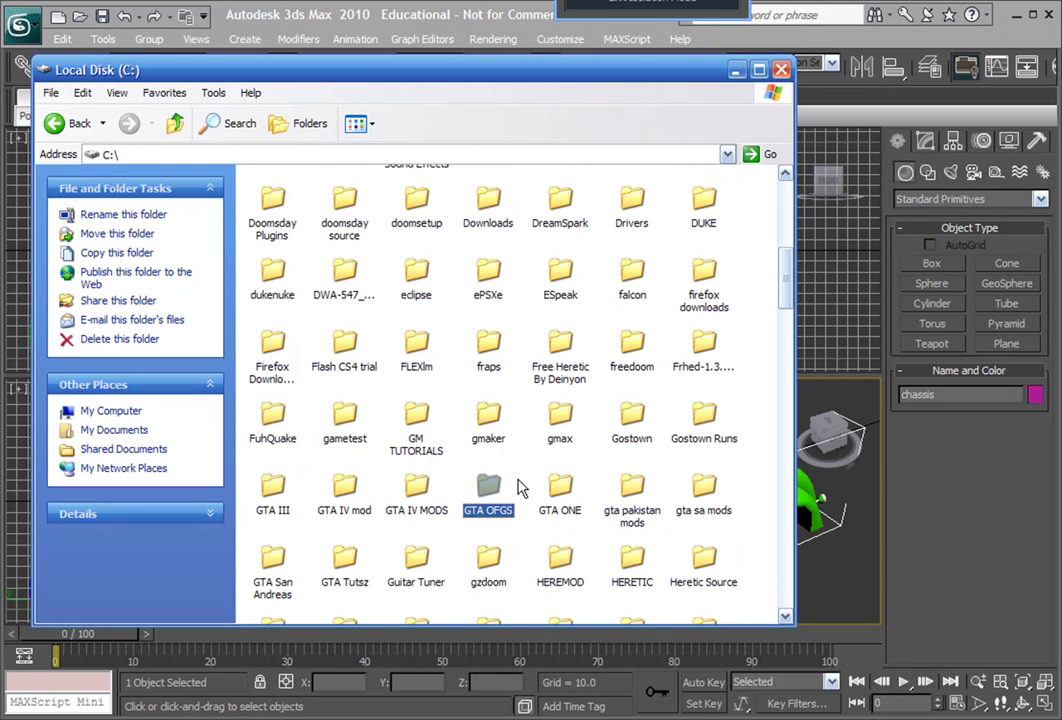
key("Right")
key("Right")
key("Right")
key("Right")
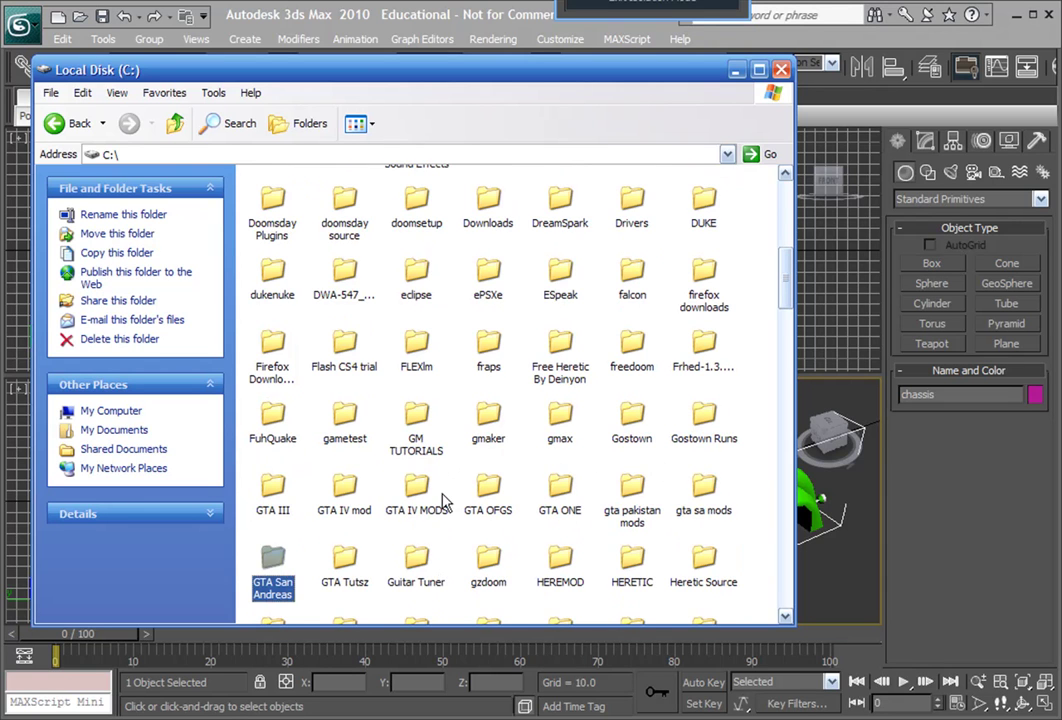
double_click(270, 566)
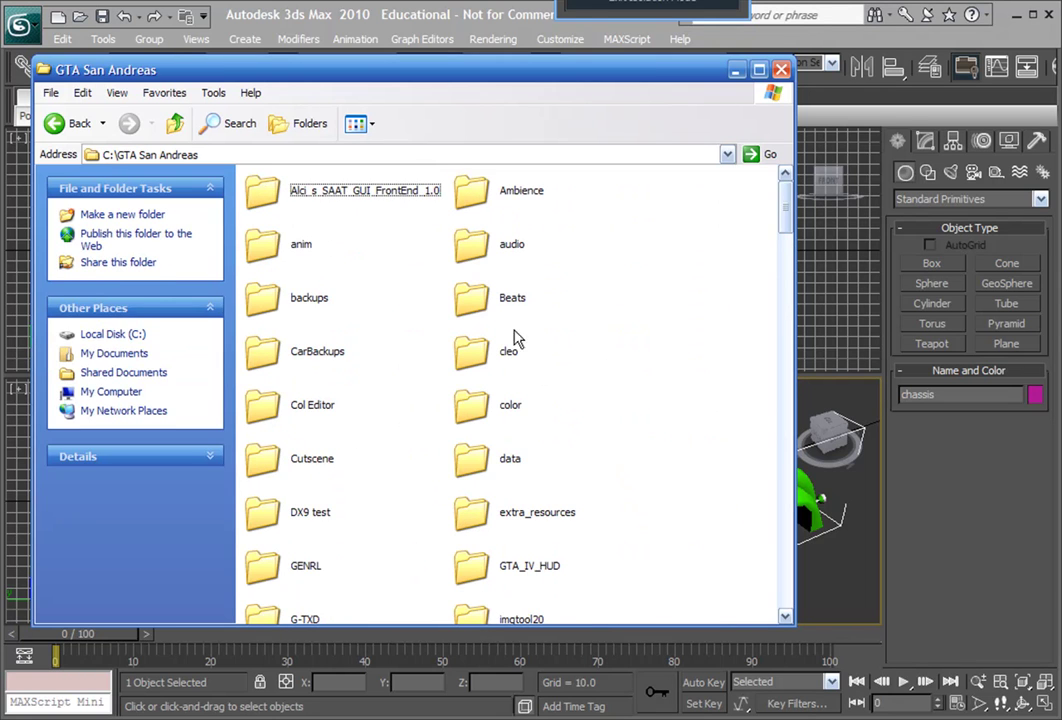
Open carcols.dat from the game's data folder in Notepad, with the Notepad window made smaller and repositioned.
key("d")
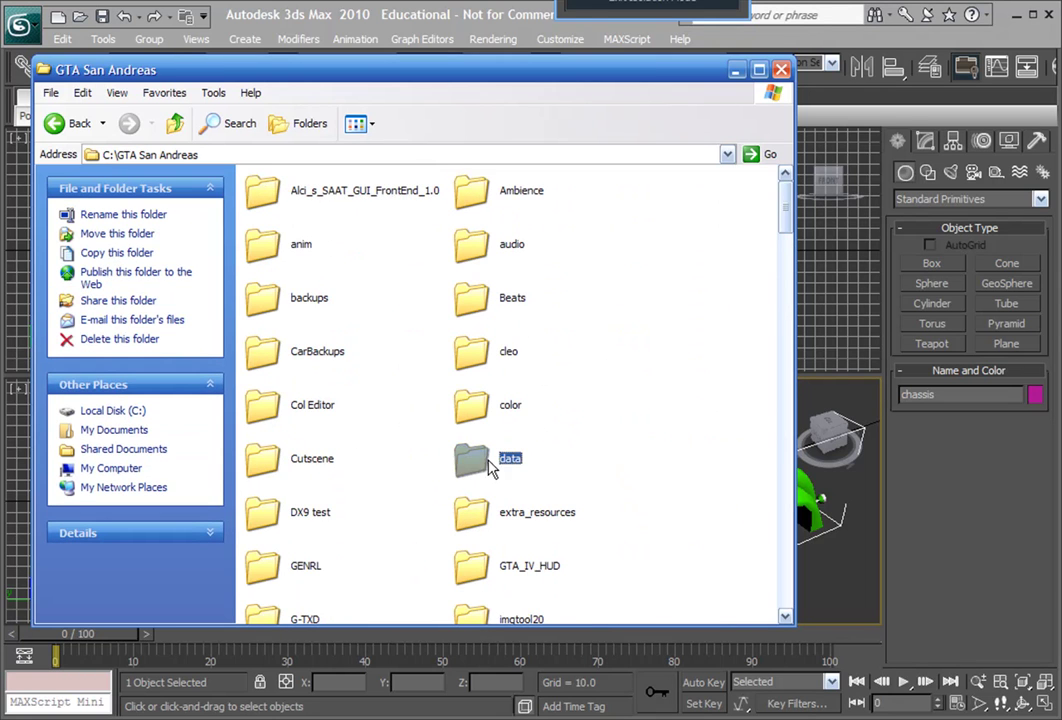
double_click(540, 457)
scroll(600, 415, "down", 5)
key("Home")
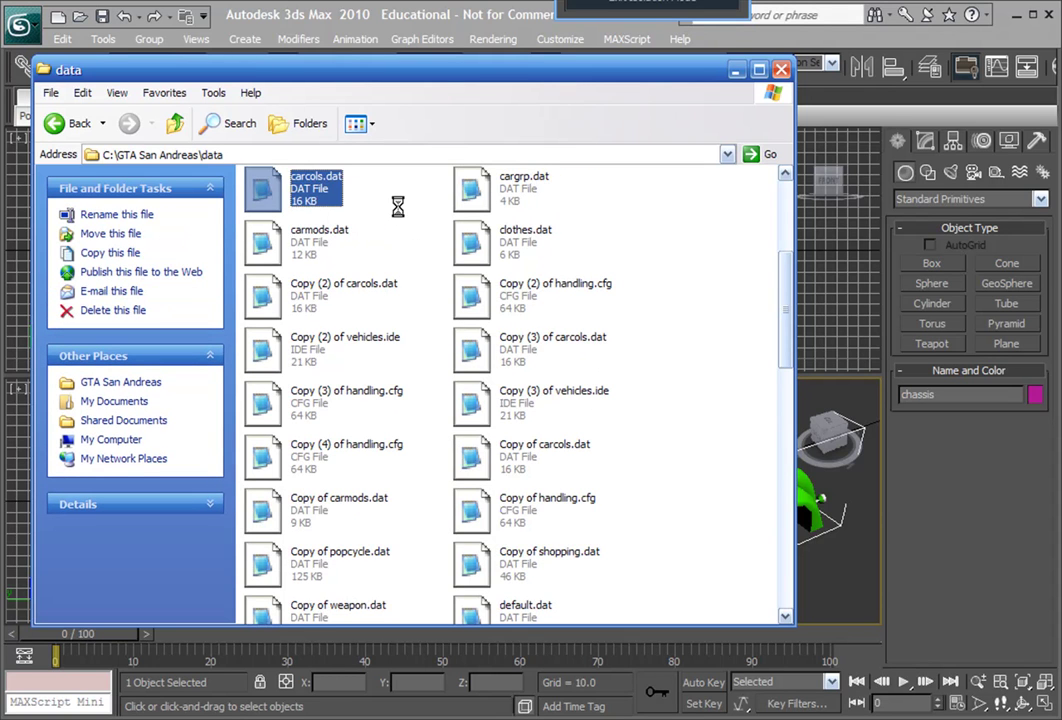
left_click(316, 200)
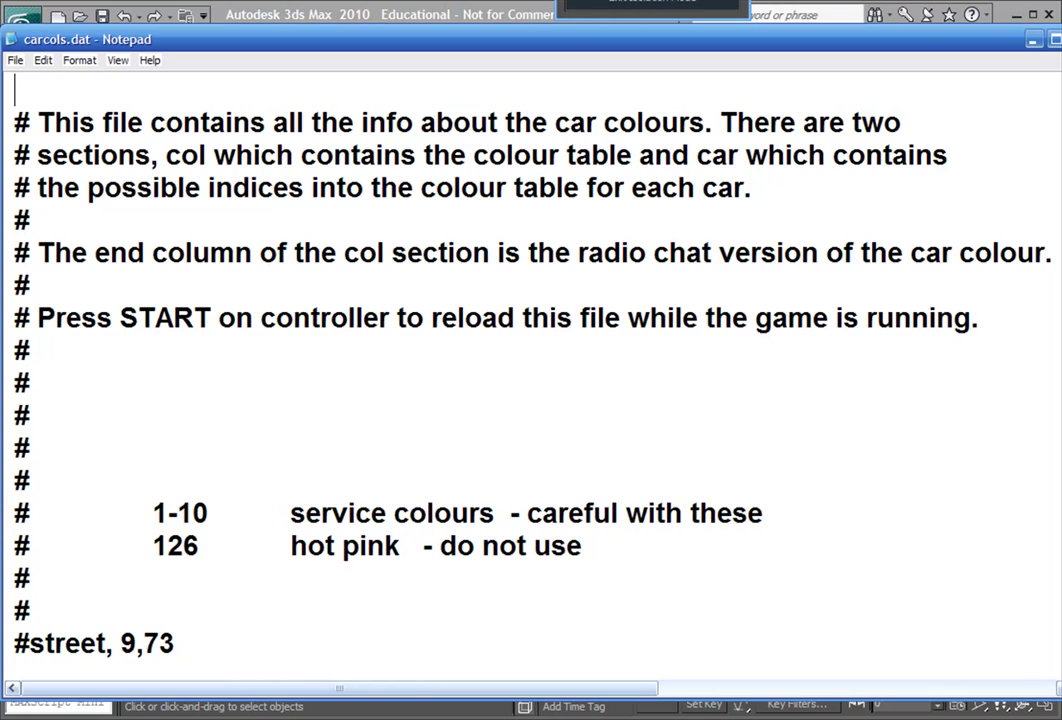
left_click_drag(1060, 698, 803, 533)
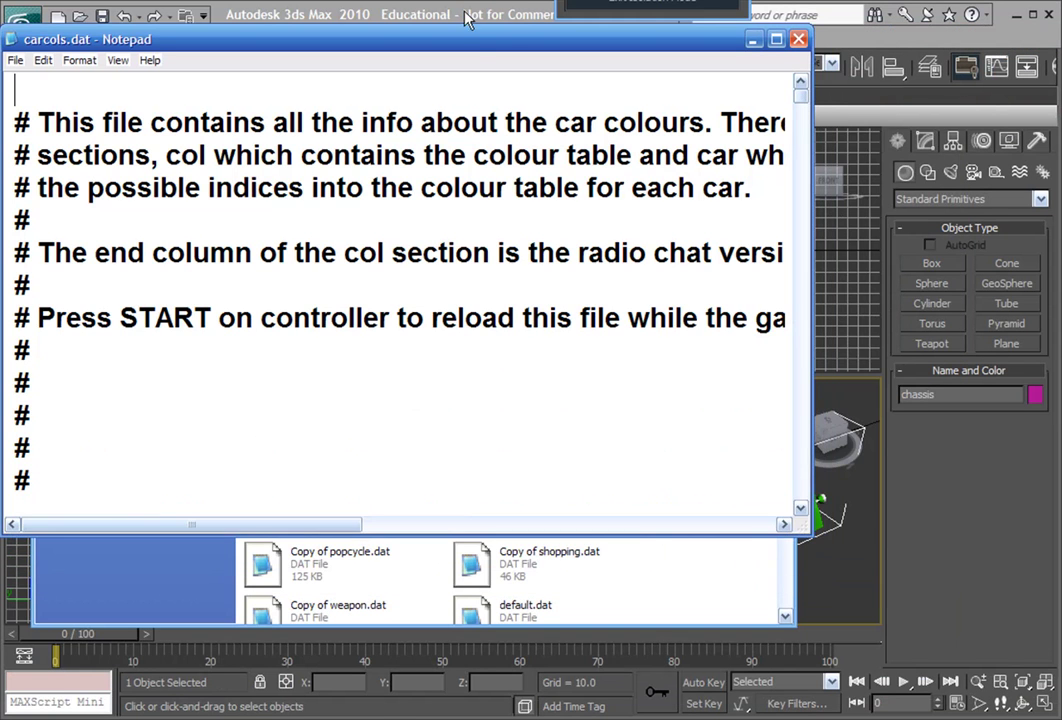
left_click_drag(390, 38, 475, 71)
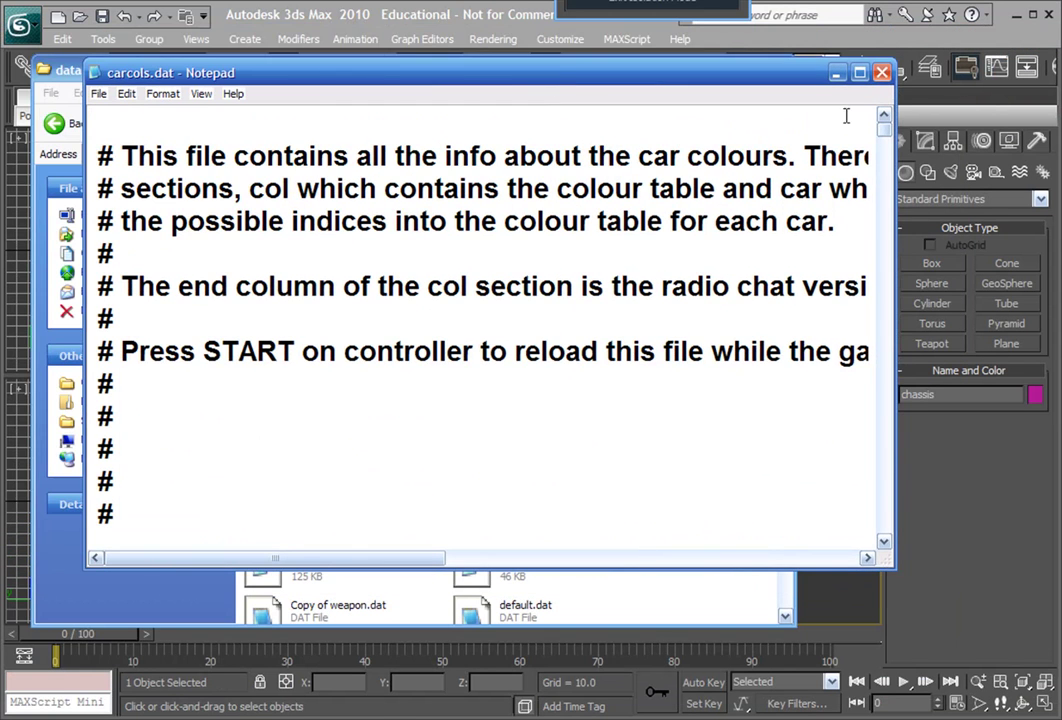
Find the hustler entry in carcols.dat.
left_click(128, 94)
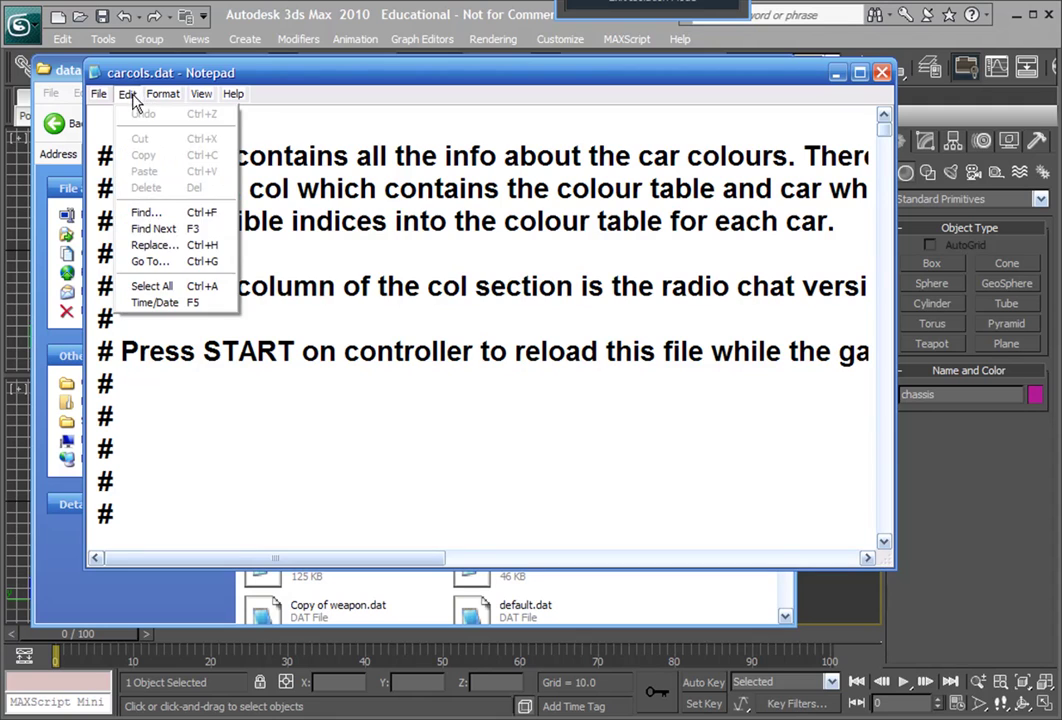
left_click(199, 218)
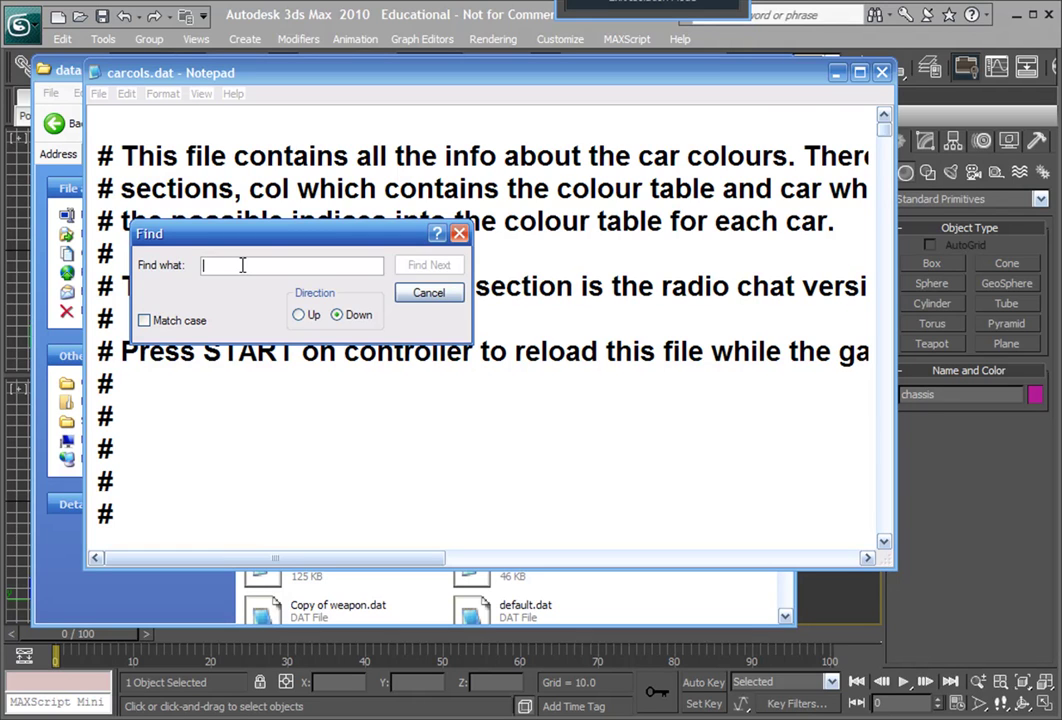
type("hustler")
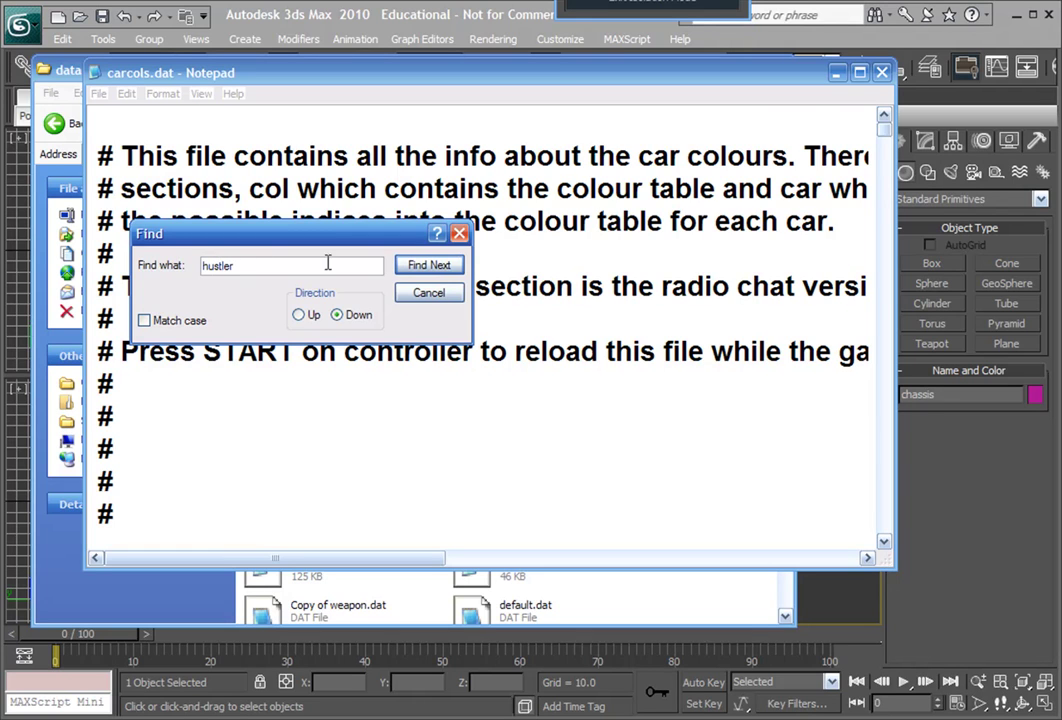
left_click(434, 265)
key("Escape")
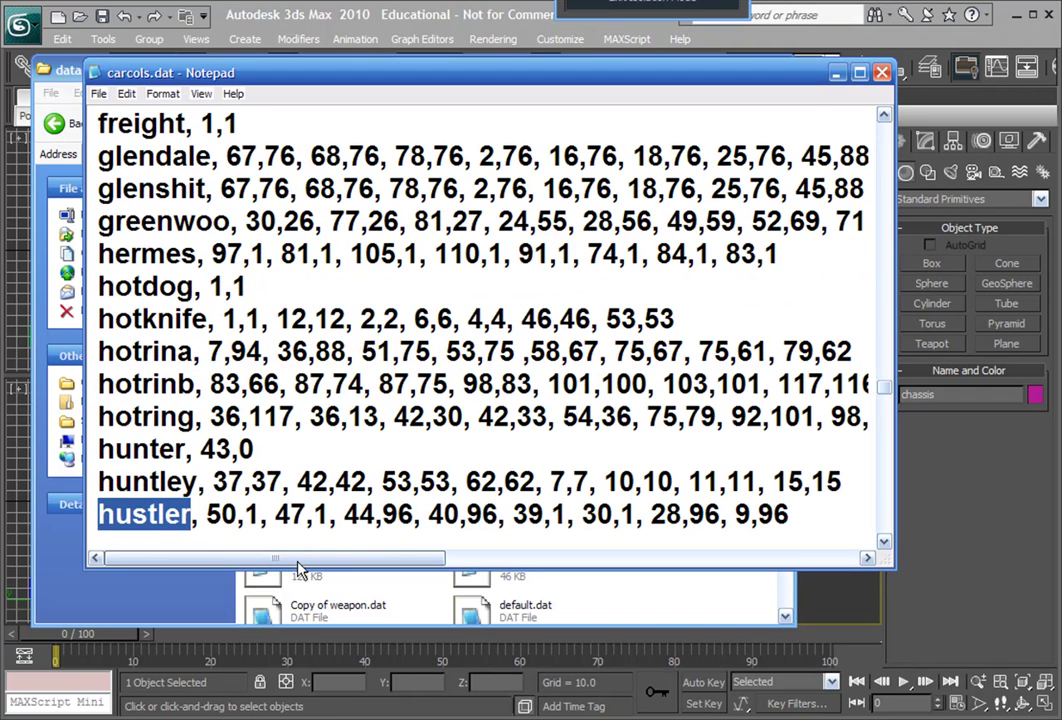
Remove all colour pairs after 50,1 from the hustler entry in carcols.dat.
left_click_drag(297, 560, 260, 561)
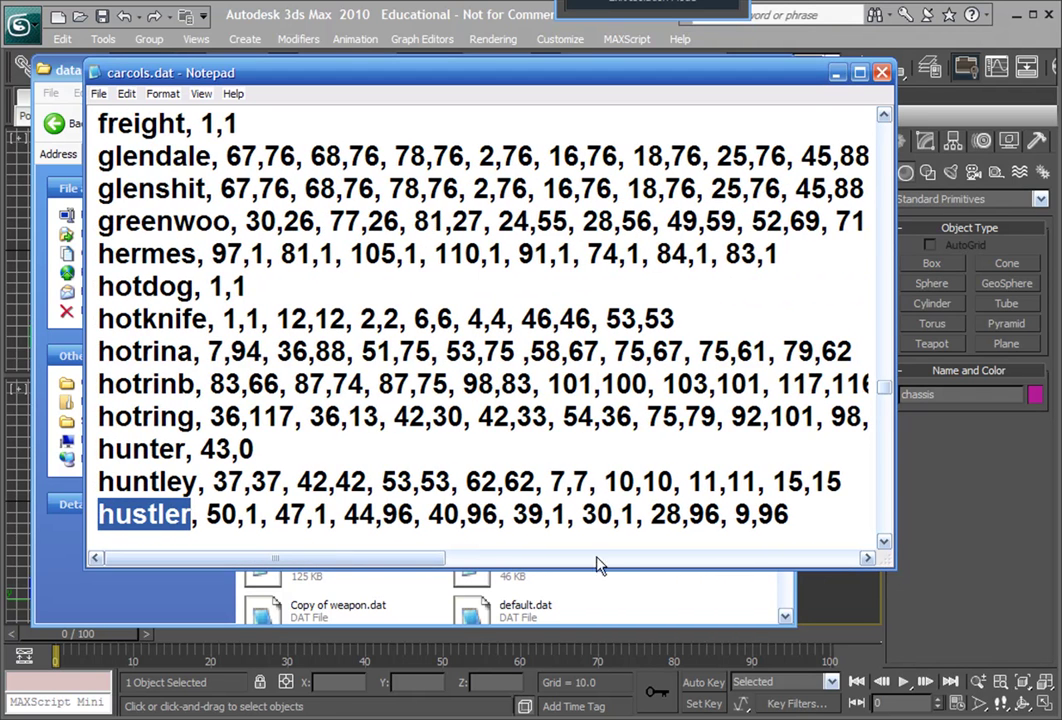
left_click_drag(806, 517, 267, 514)
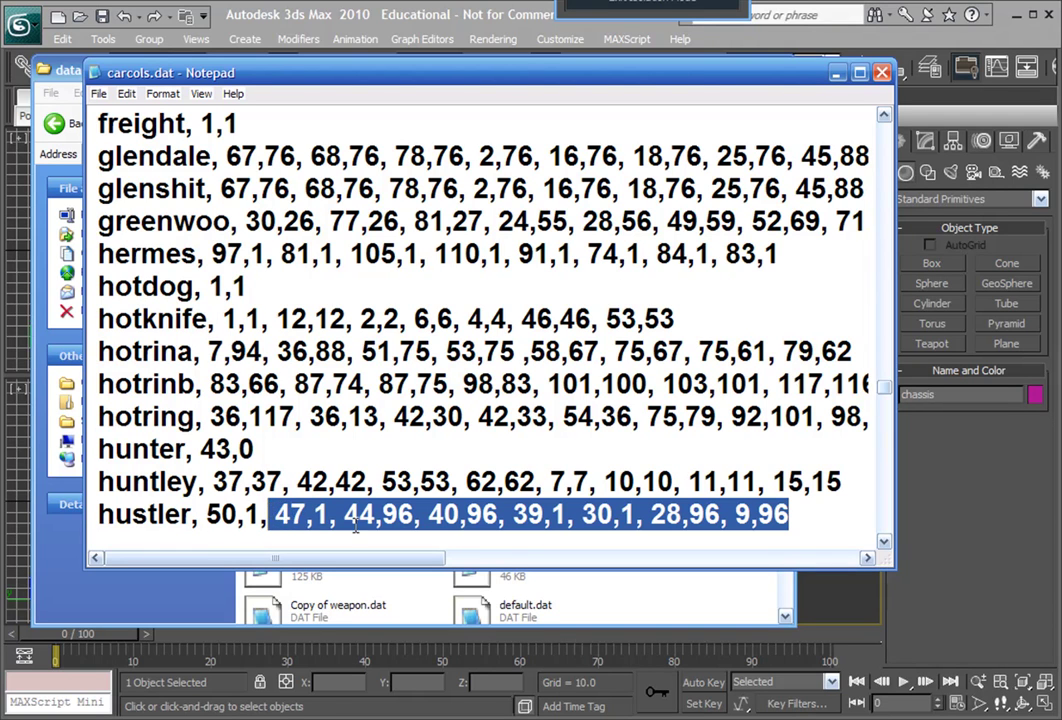
key("Delete")
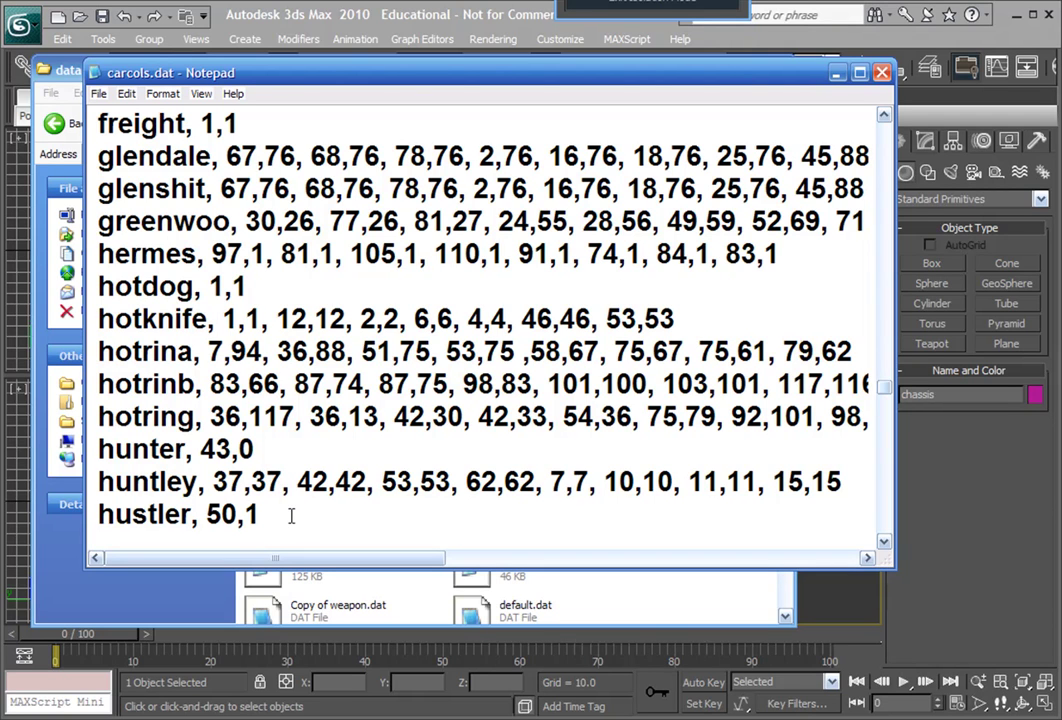
scroll(305, 517, "down", 1)
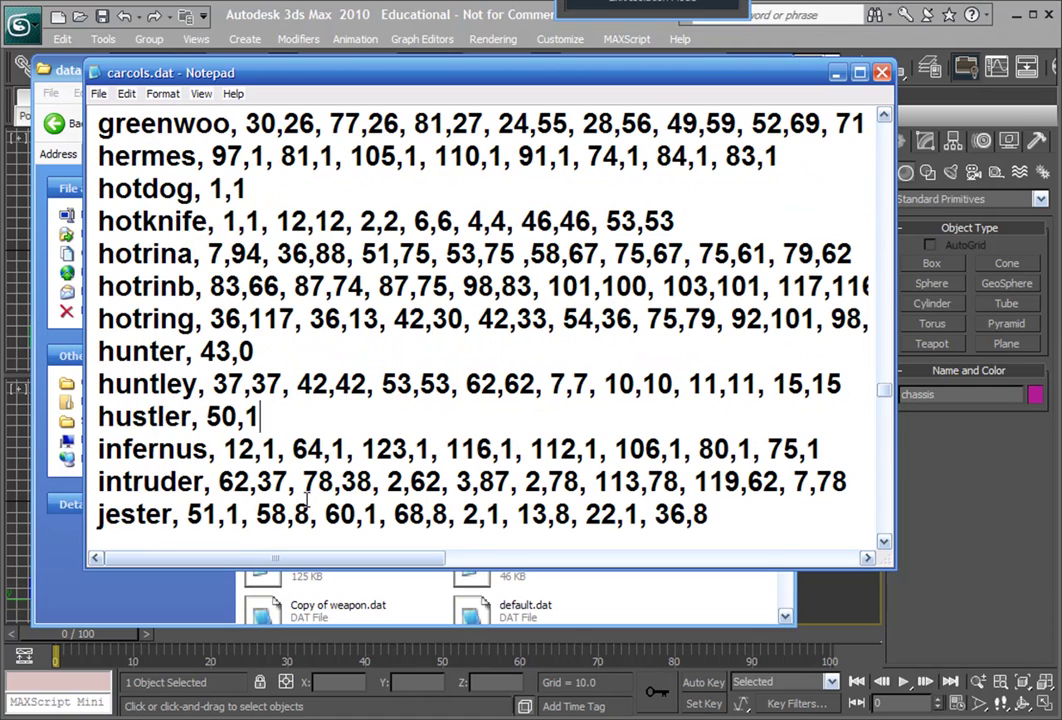
Highlight the 50,1 colour pair of the hustler entry to examine its primary and secondary colour numbers.
left_click_drag(262, 416, 240, 418)
left_click(207, 418)
left_click(288, 416)
double_click(212, 416)
key("shift+End")
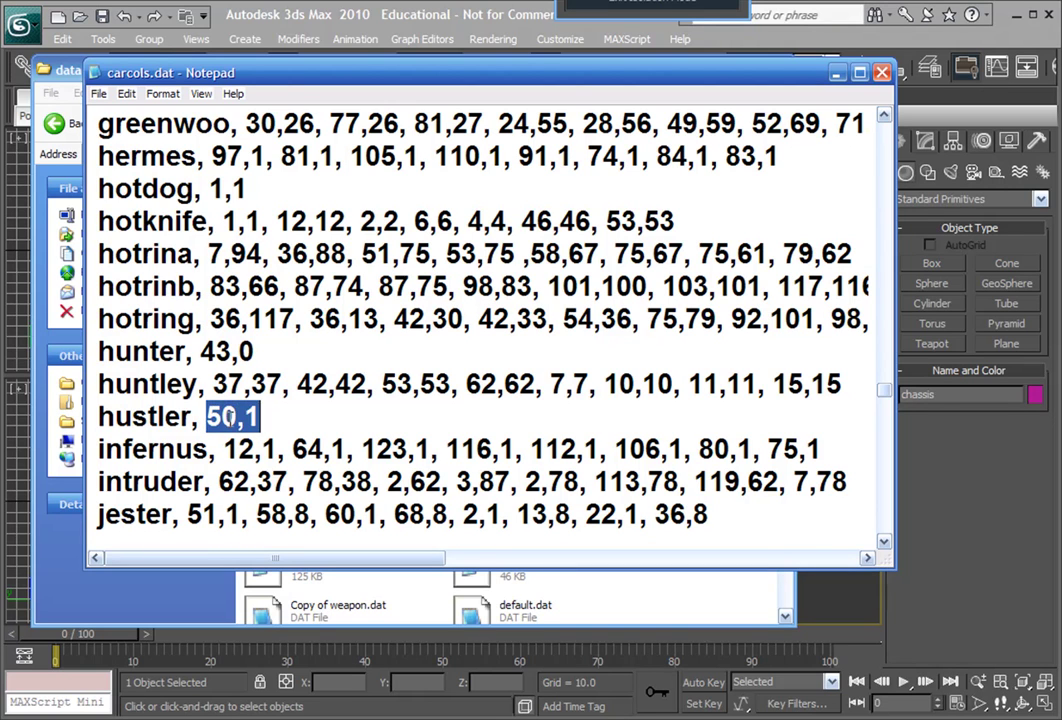
left_click(292, 416)
left_click(308, 355)
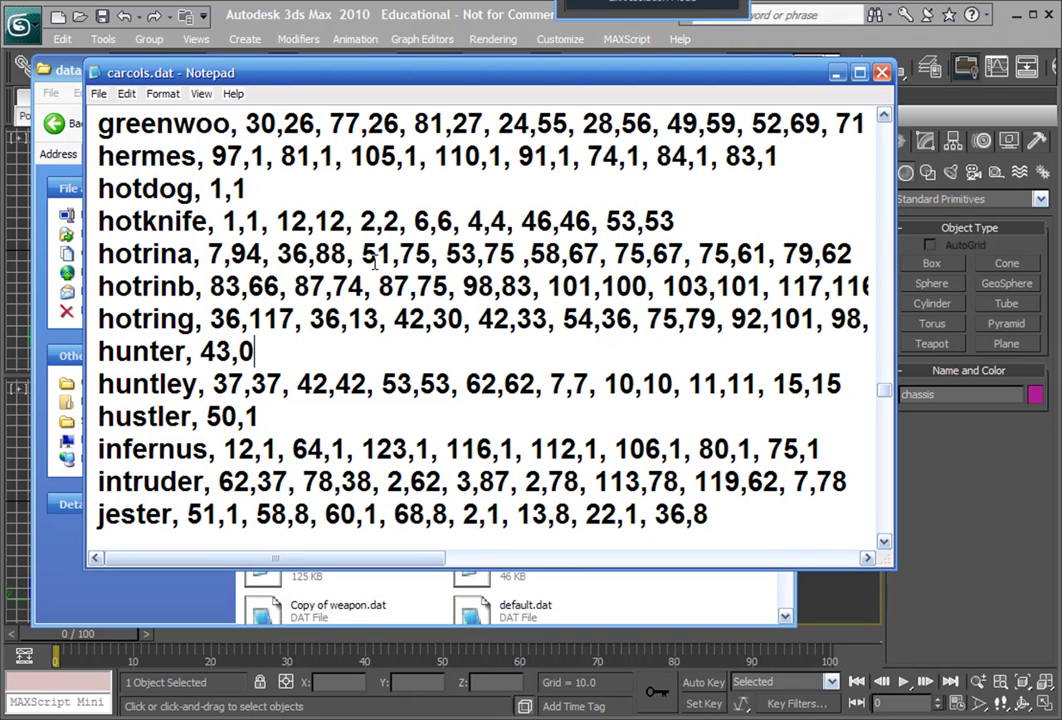
Close carcols.dat without saving the changes and switch back to 3ds Max.
left_click(882, 73)
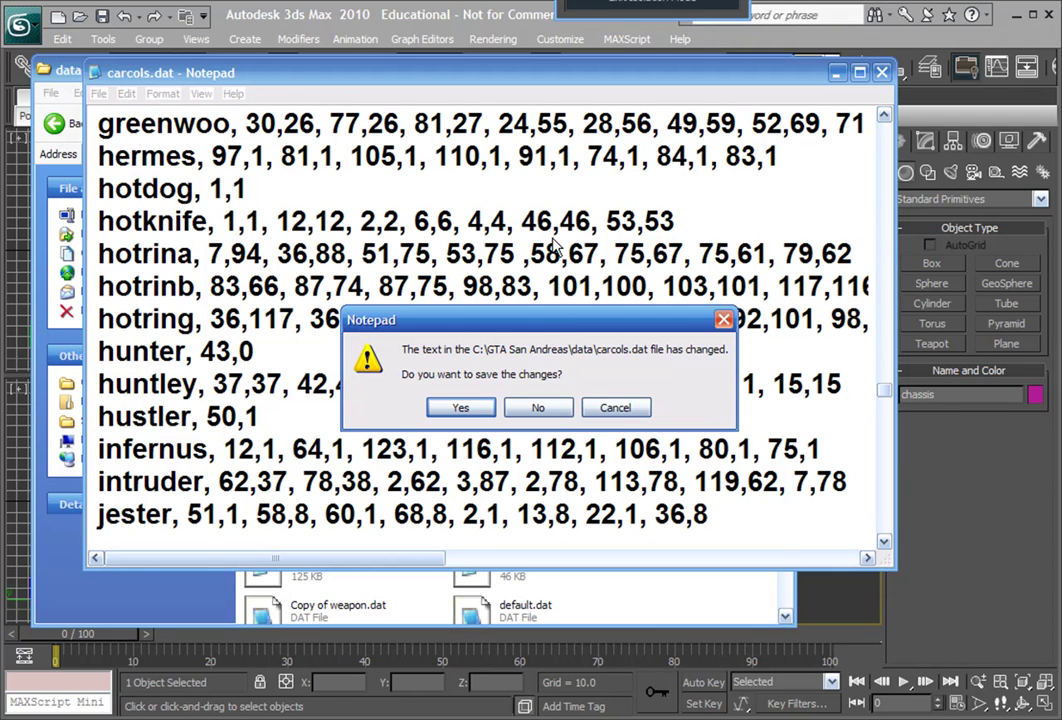
left_click(537, 418)
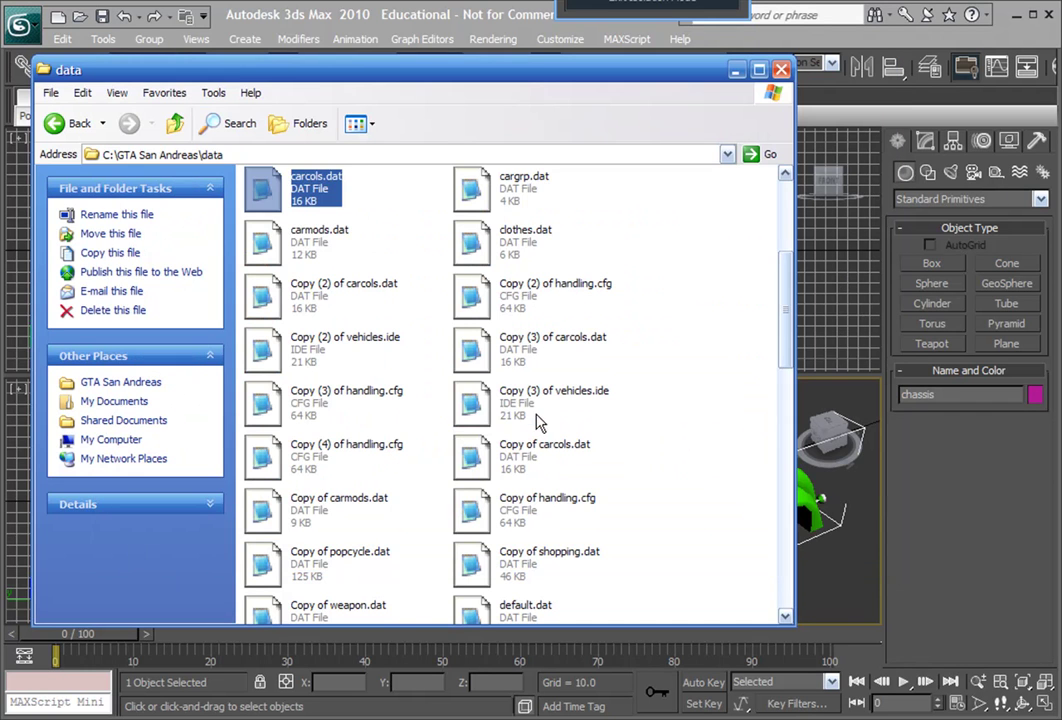
left_click(728, 434)
left_click(829, 521)
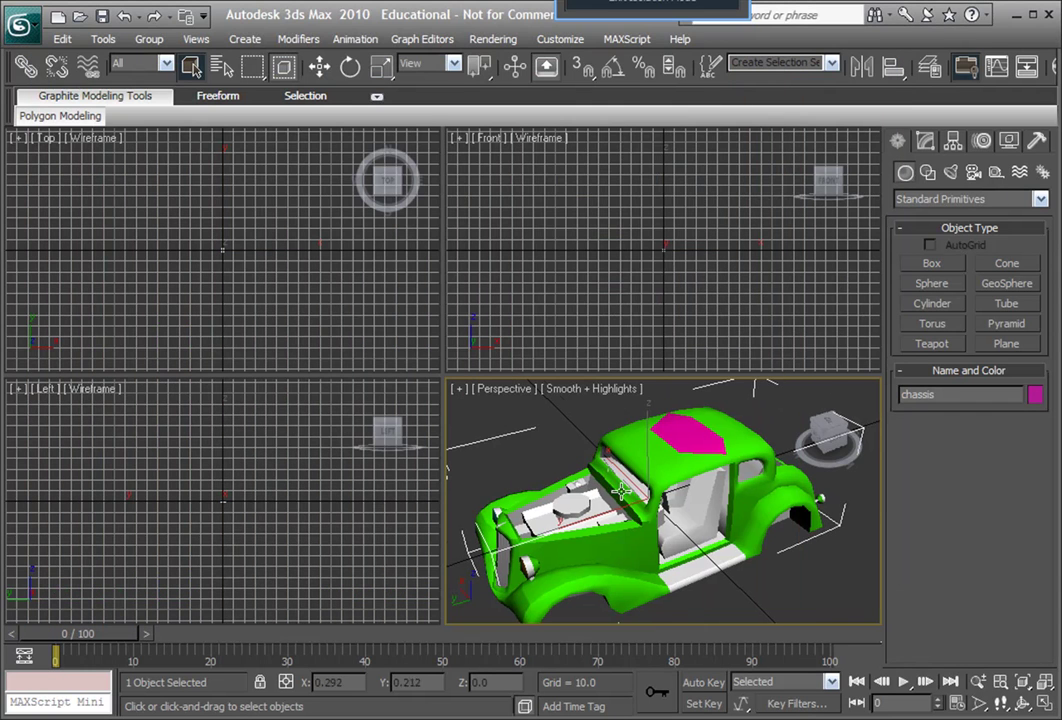
Exit isolation mode for the chassis.
scroll(620, 488, "down", 4)
scroll(624, 480, "up", 4)
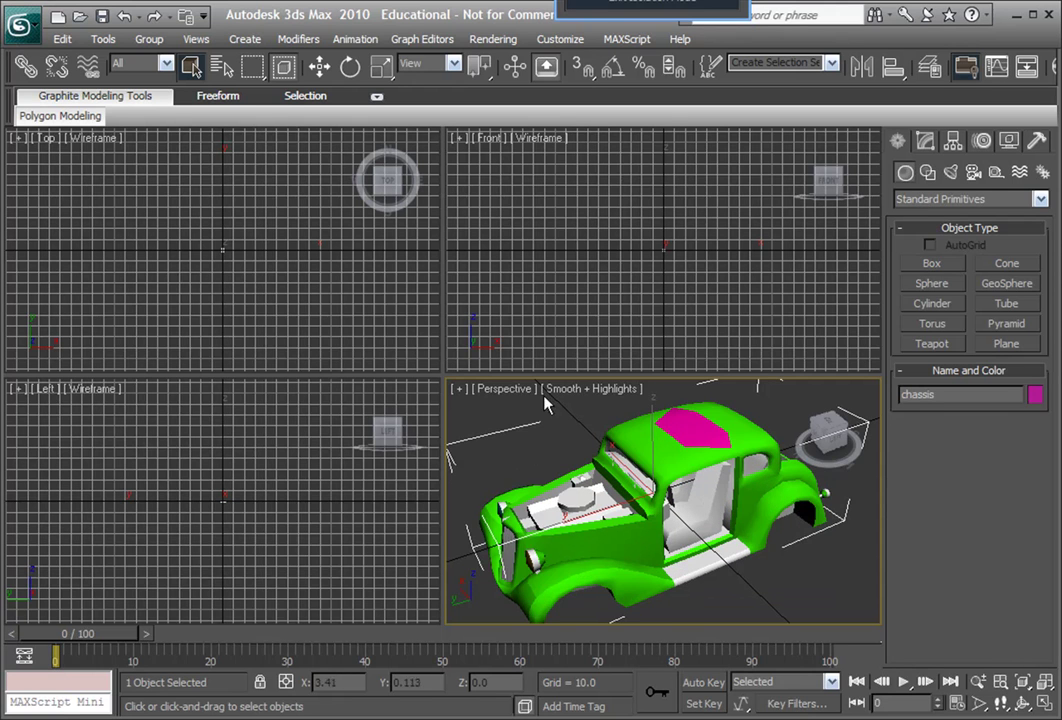
scroll(632, 480, "down", 4)
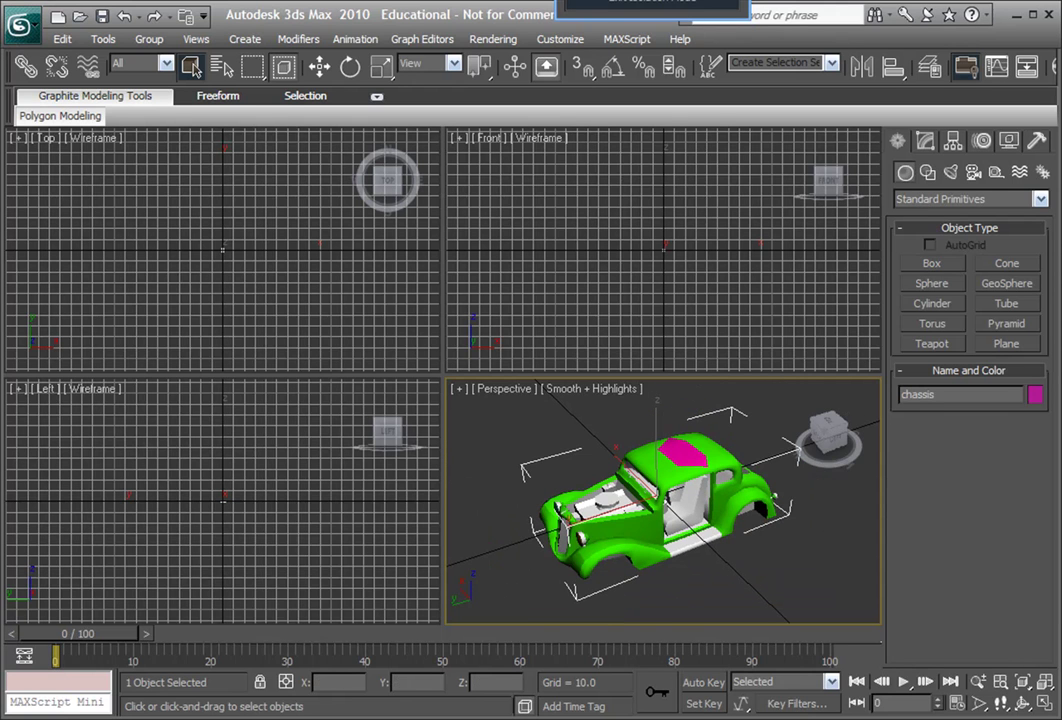
left_click_drag(650, 0, 607, 337)
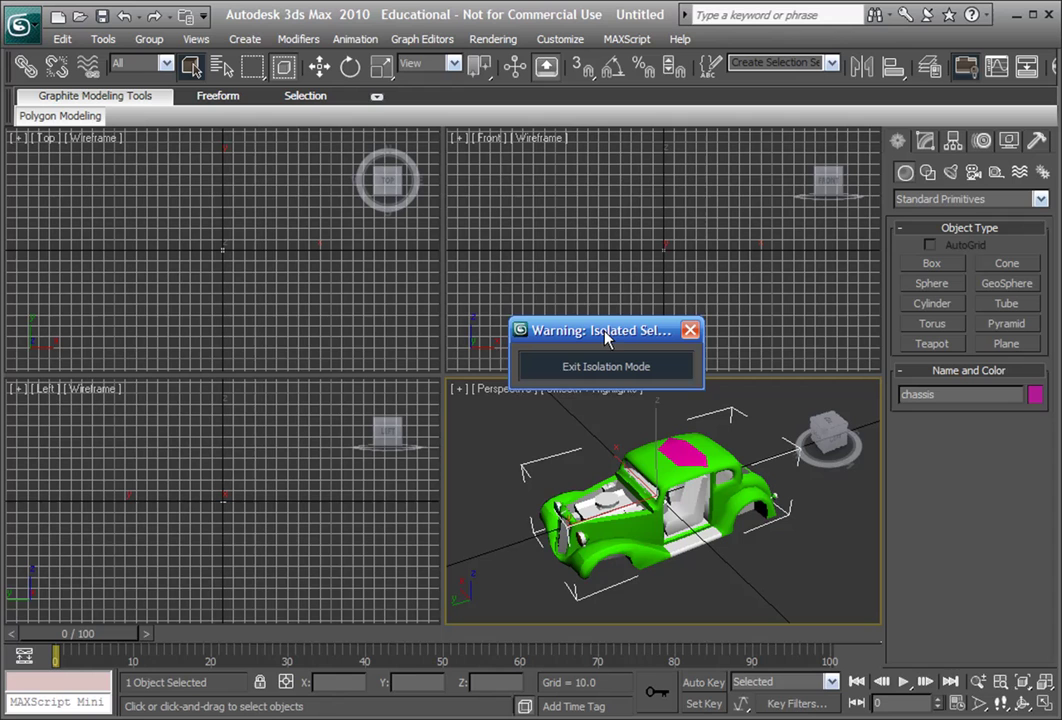
left_click(650, 370)
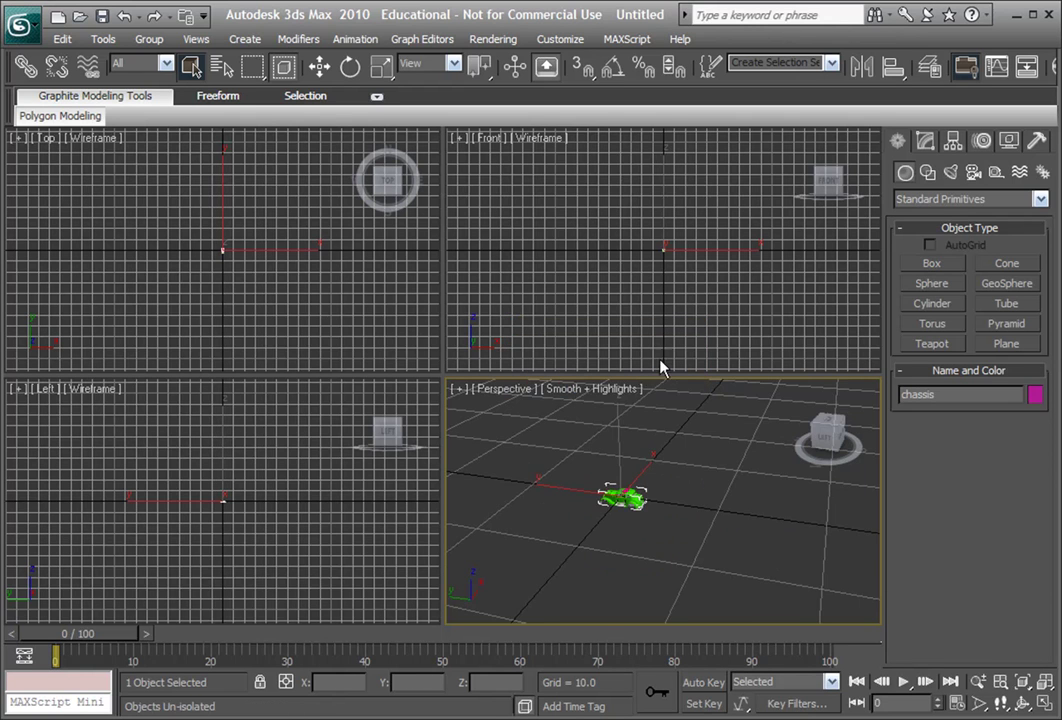
Unhide all objects in the scene and select every part of the car in the Perspective view.
left_click(705, 518)
right_click(672, 472)
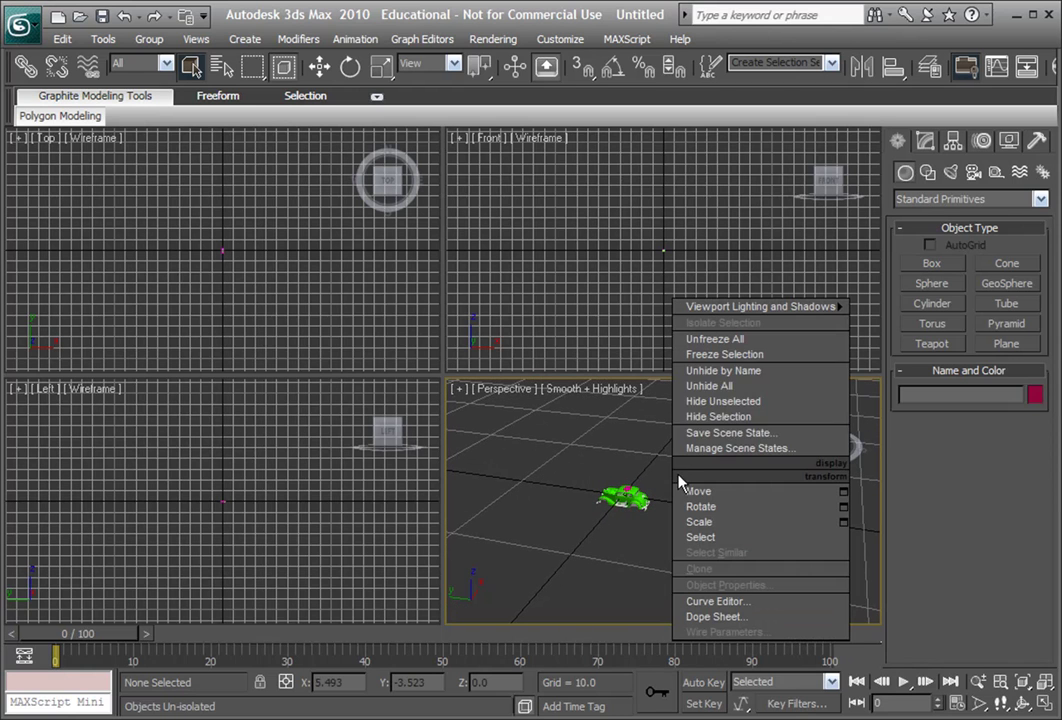
left_click(810, 400)
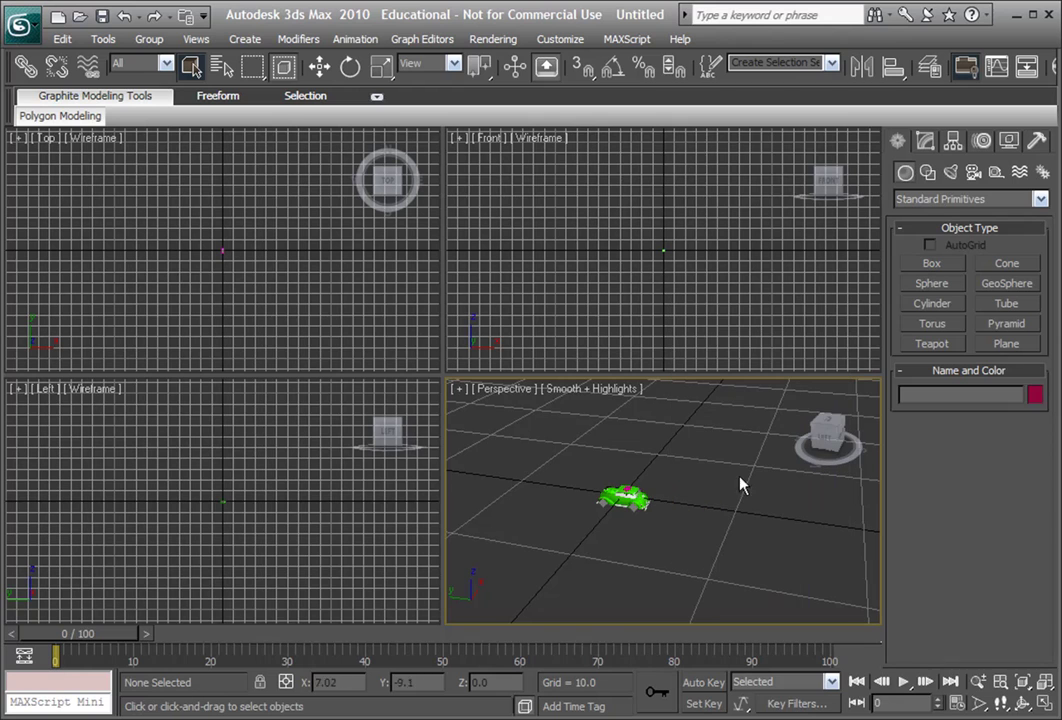
left_click_drag(733, 556, 560, 440)
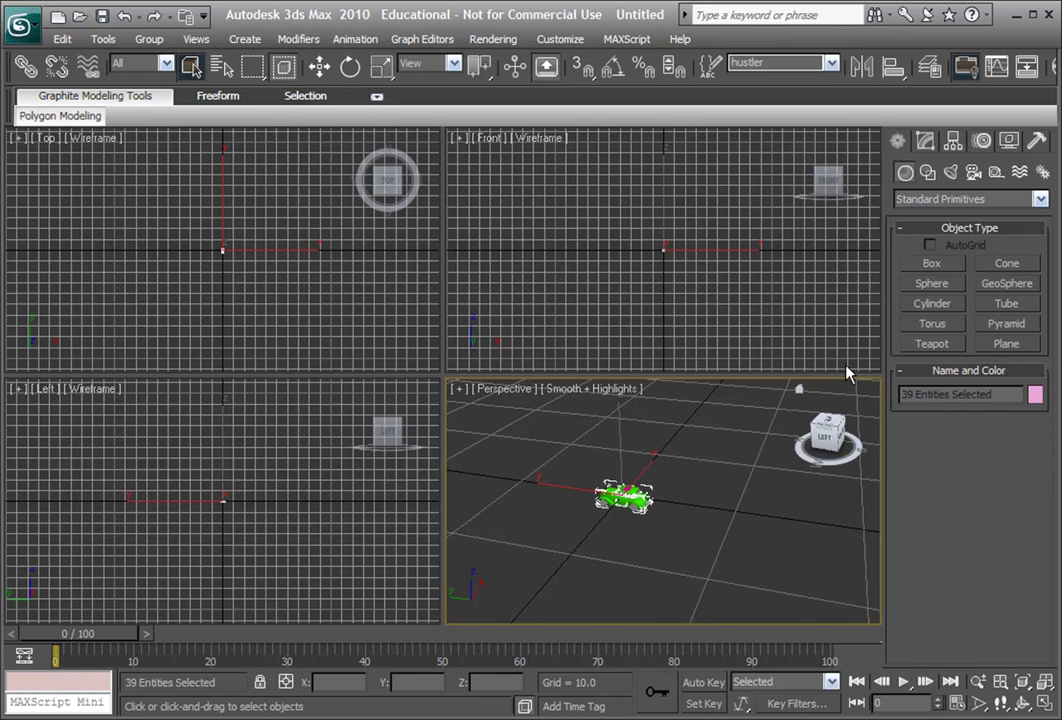
Open DFF IO from Kam's GTA Scripts and set clover.dff from the cars folder as the SA collision base.
left_click(1037, 138)
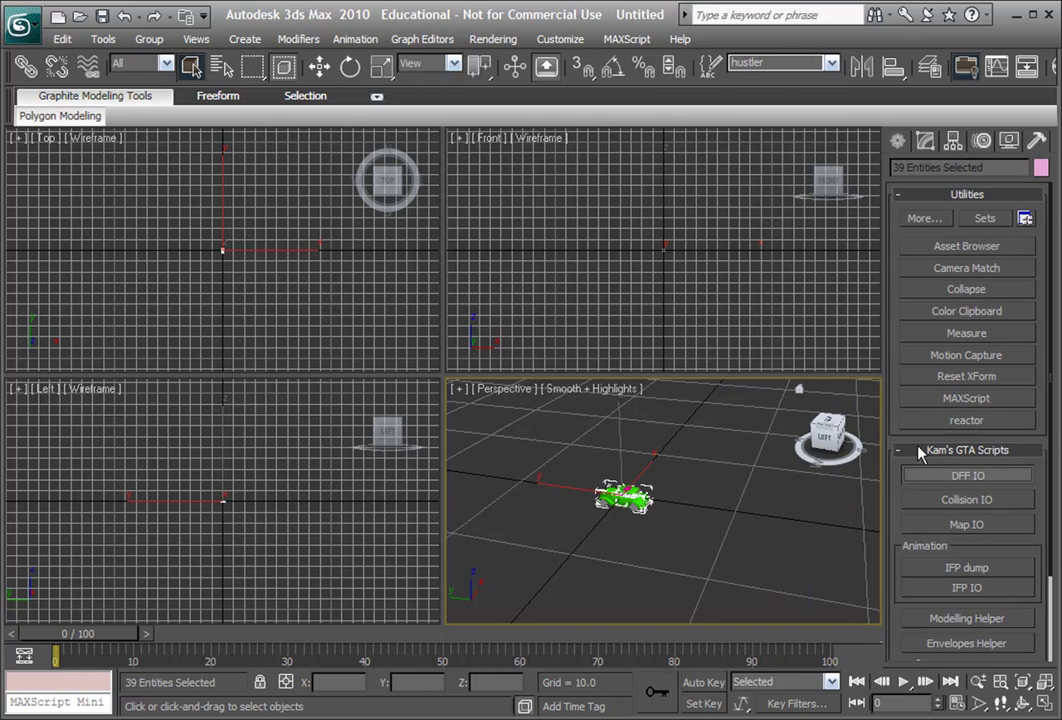
left_click_drag(348, 2, 280, 90)
left_click(332, 313)
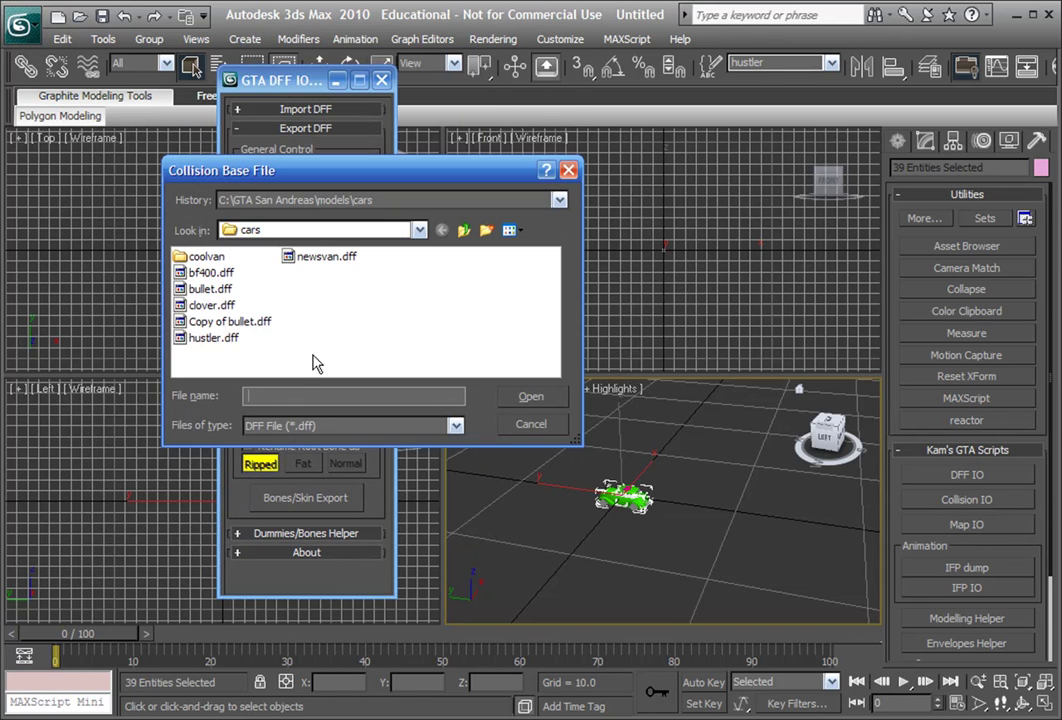
double_click(225, 307)
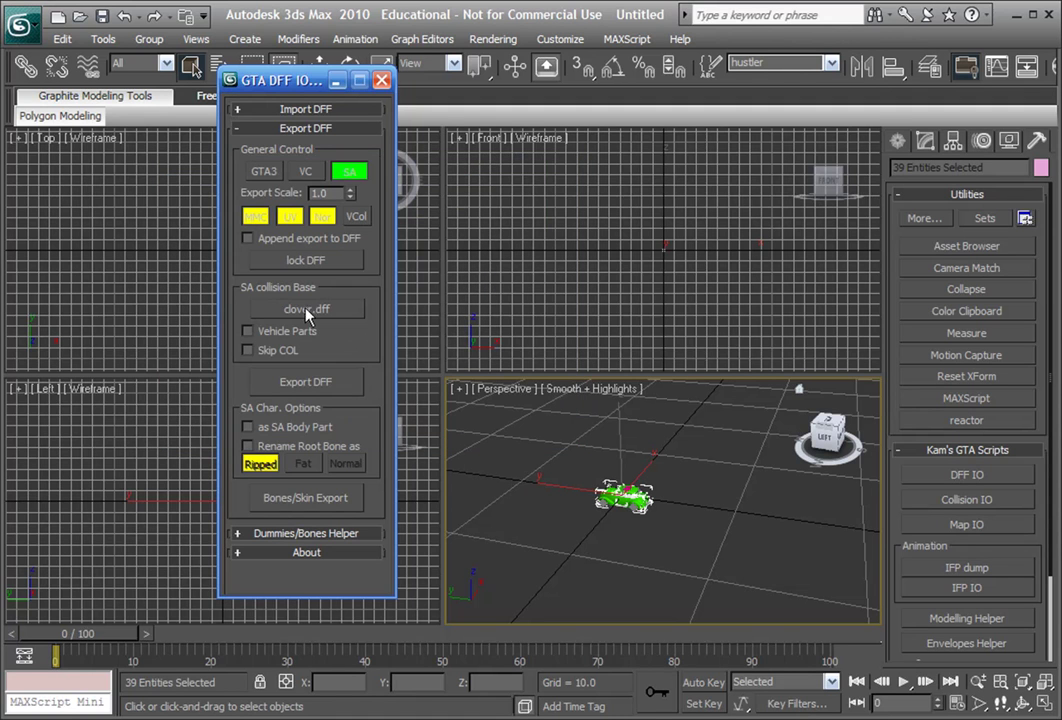
Export the selected car as hustler.dff into the GTA San Andreas folder, replacing the existing file.
left_click(341, 384)
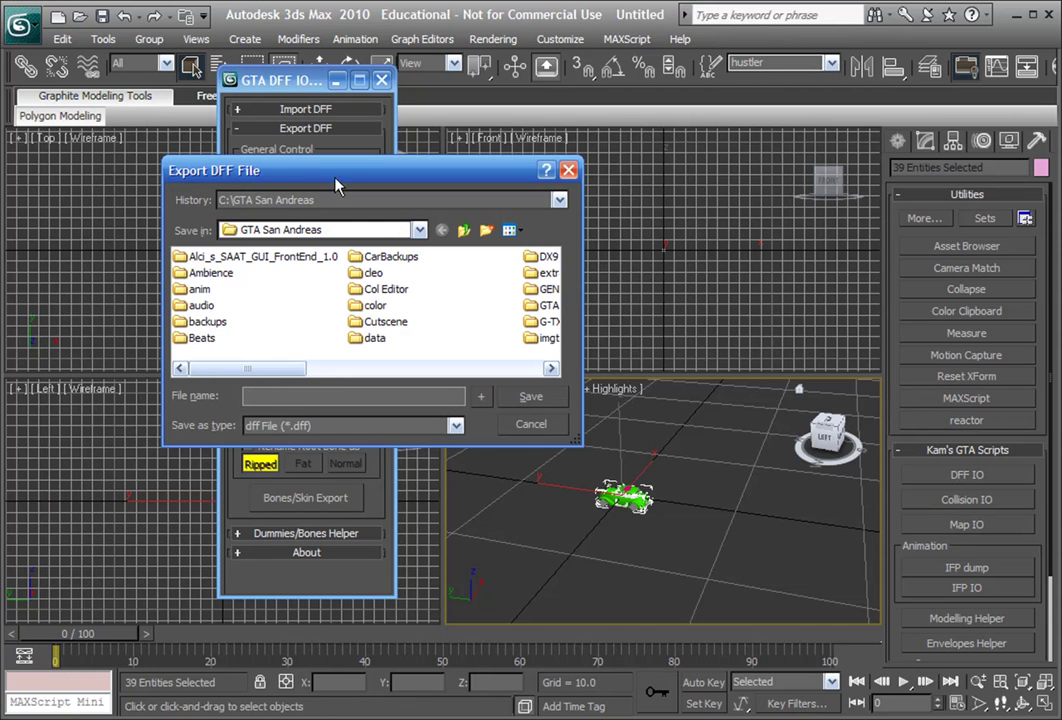
left_click_drag(338, 178, 372, 181)
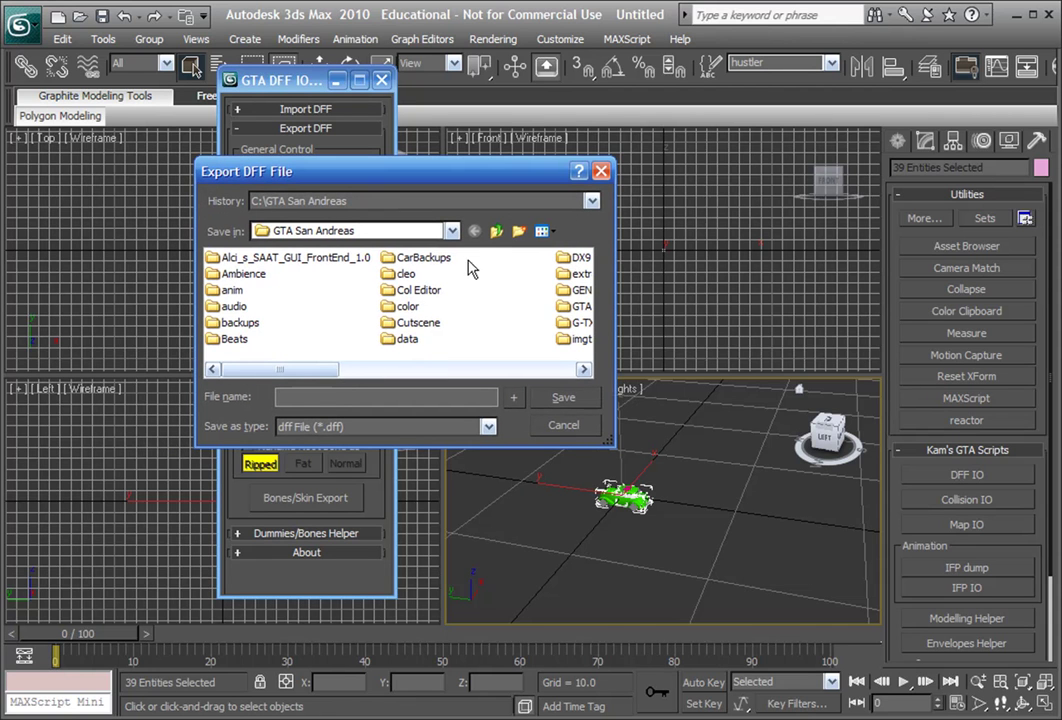
left_click(496, 231)
scroll(511, 328, "down", 10)
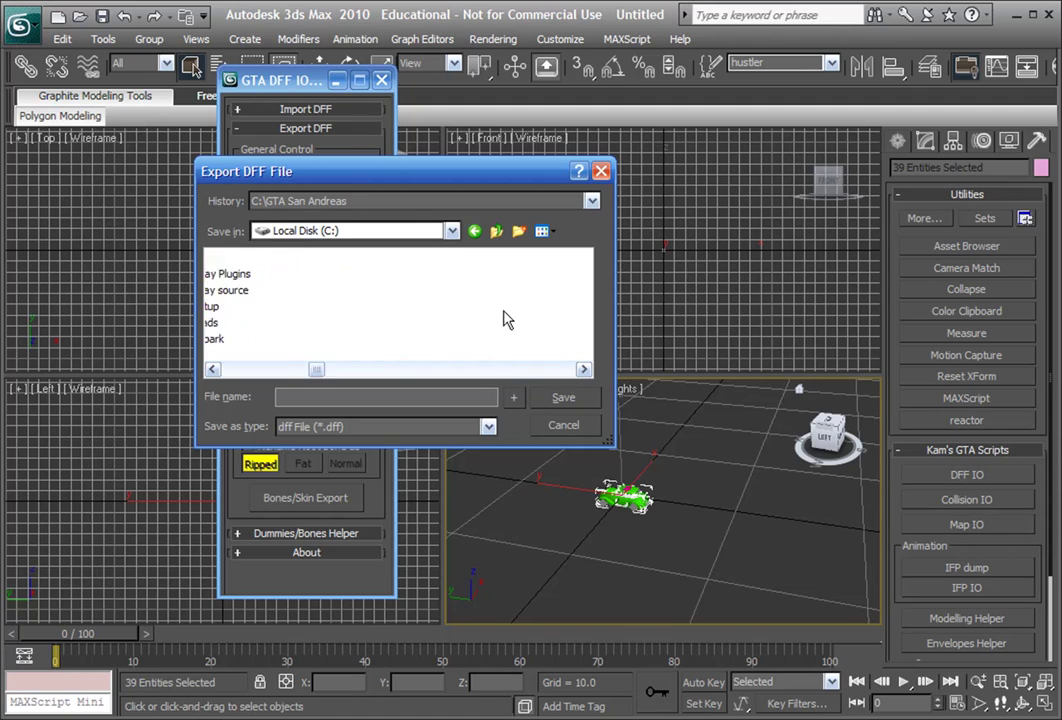
left_click(474, 231)
scroll(502, 294, "down", 5)
left_click(421, 339)
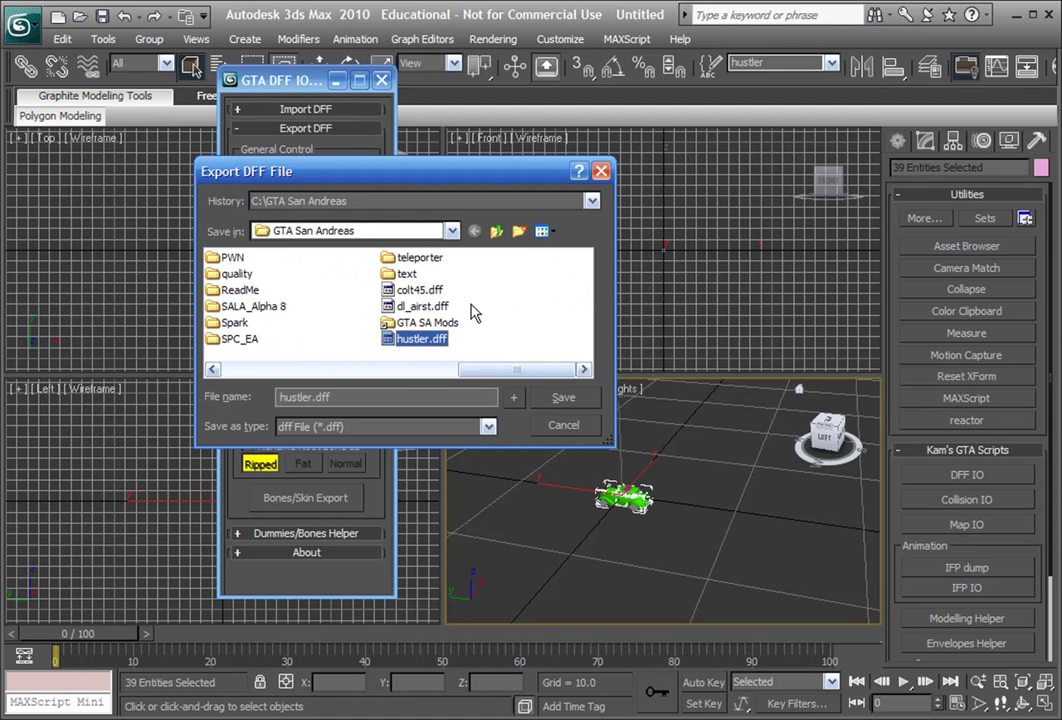
left_click(555, 400)
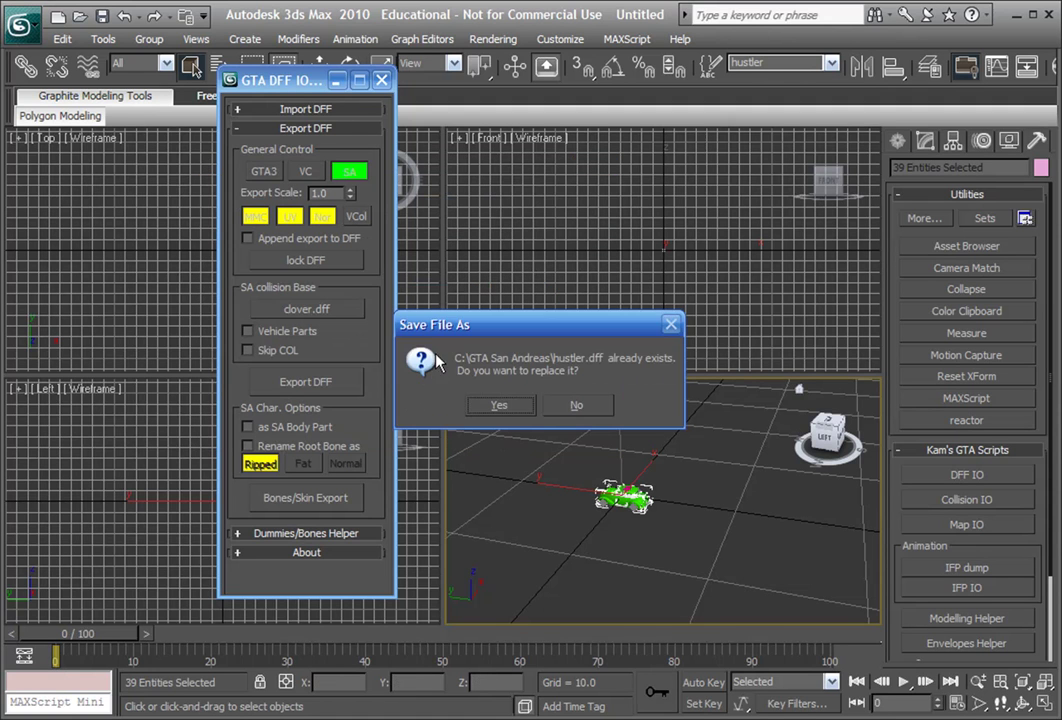
left_click(506, 405)
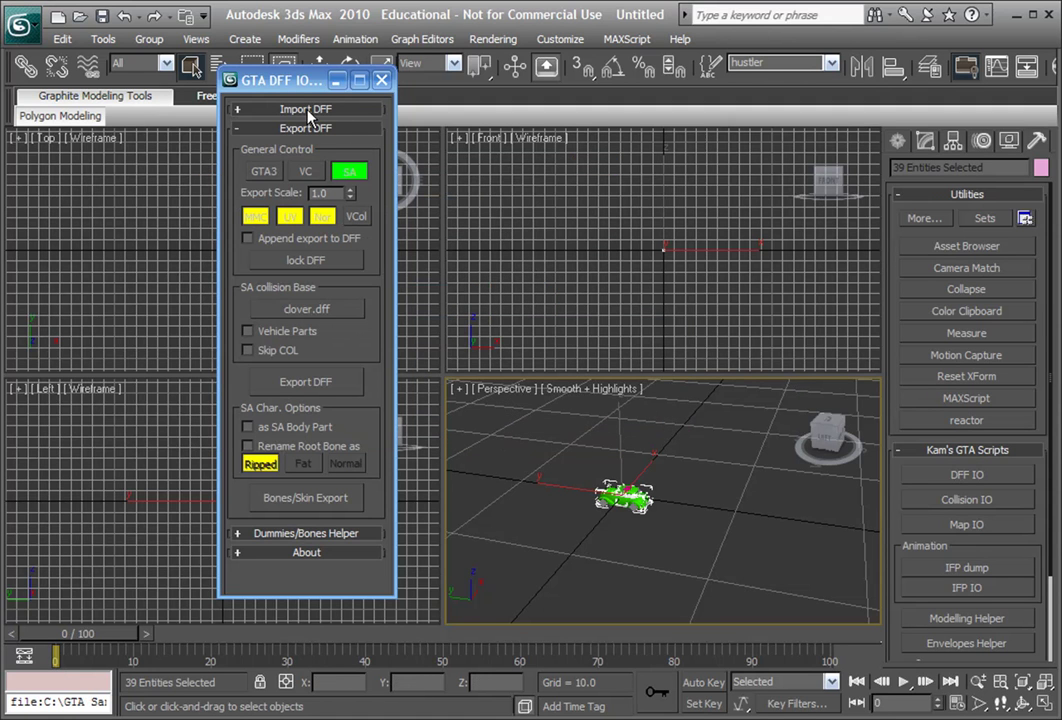